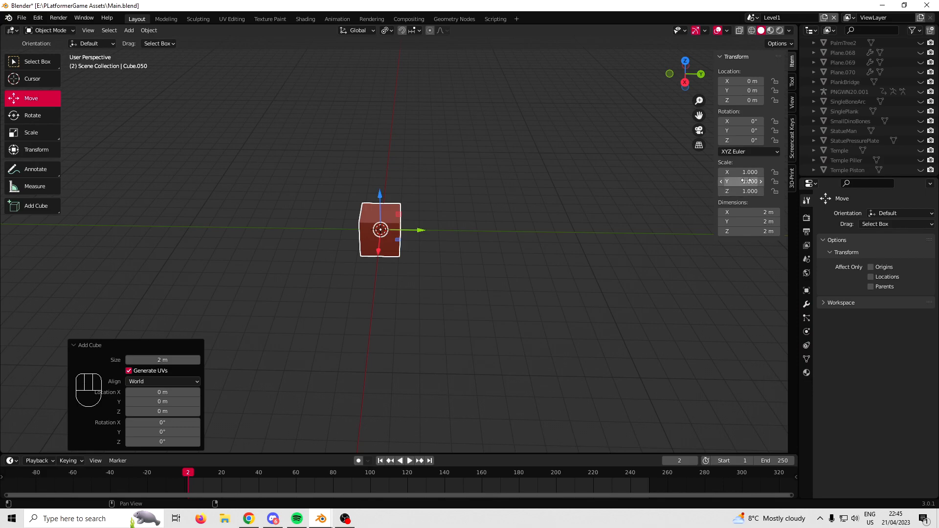
Flatten the cube into a square slab with scale 5 in X, 5 in Y and 0.2 in Z
type("5")
key("Return")
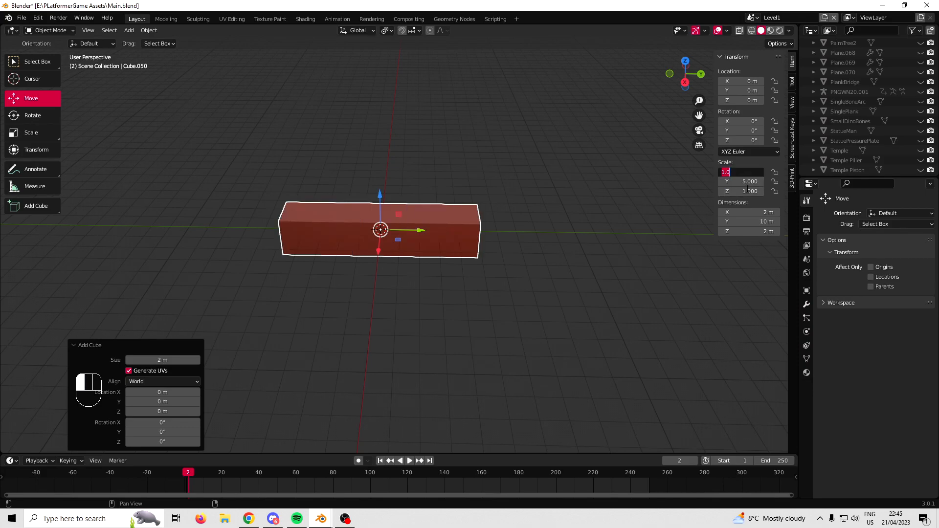
key("Tab")
key("Tab")
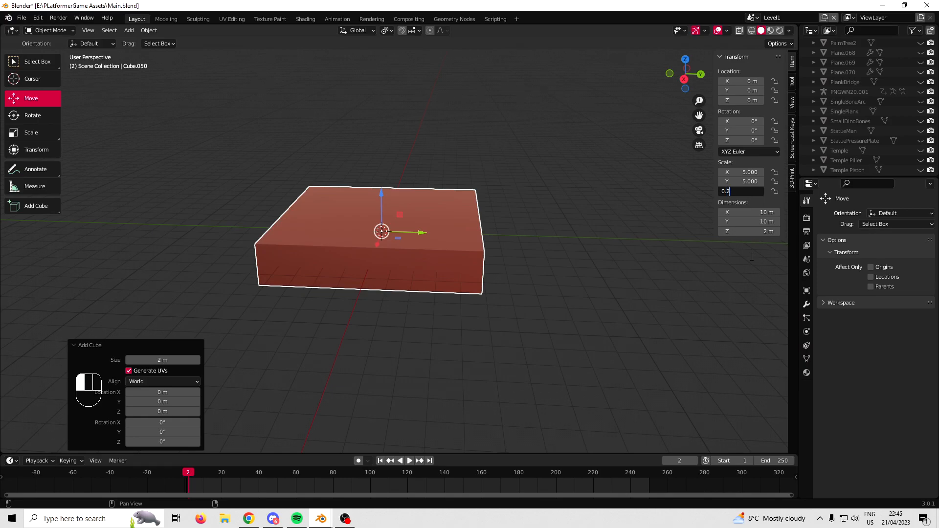
type("0.2")
key("Return")
middle_click_drag(751, 257, 507, 227)
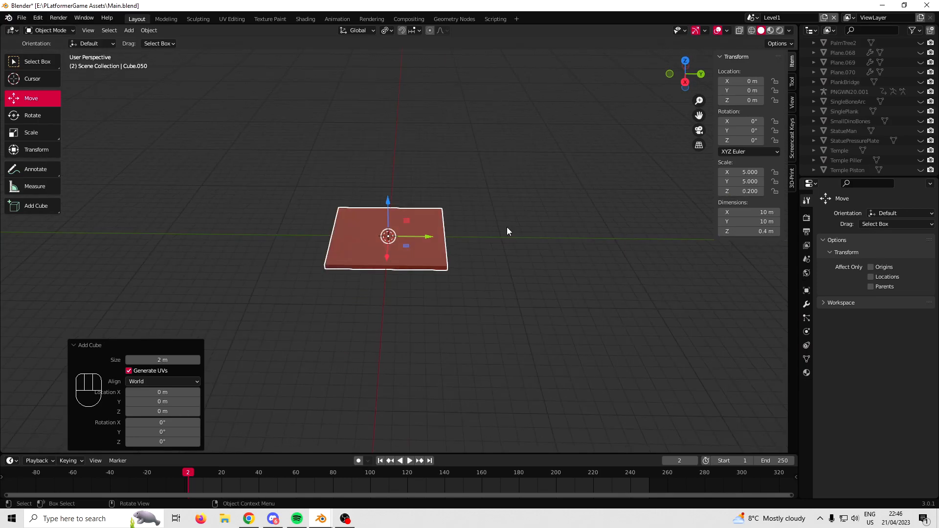
Inset the slab's top face by about 0.05 m in Edit Mode
scroll(506, 227, "up", 4)
key("Tab")
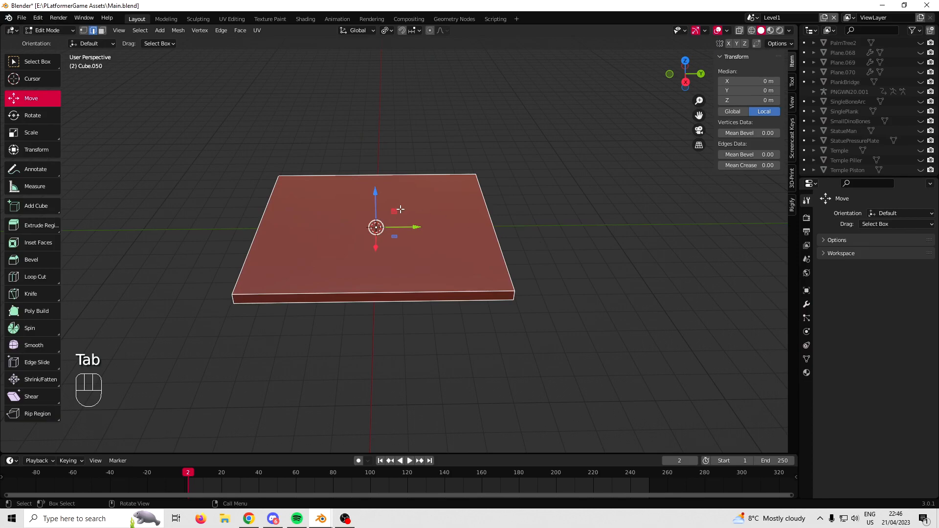
left_click(102, 31)
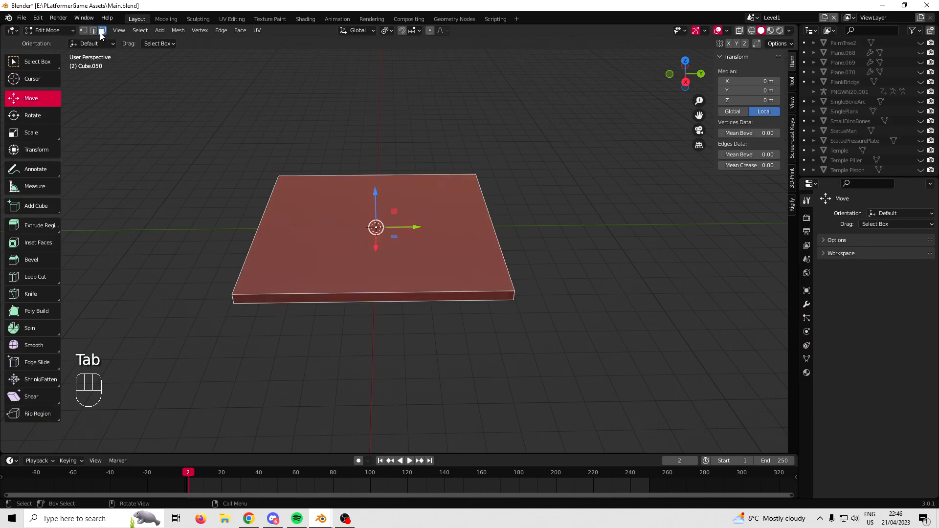
left_click(440, 206)
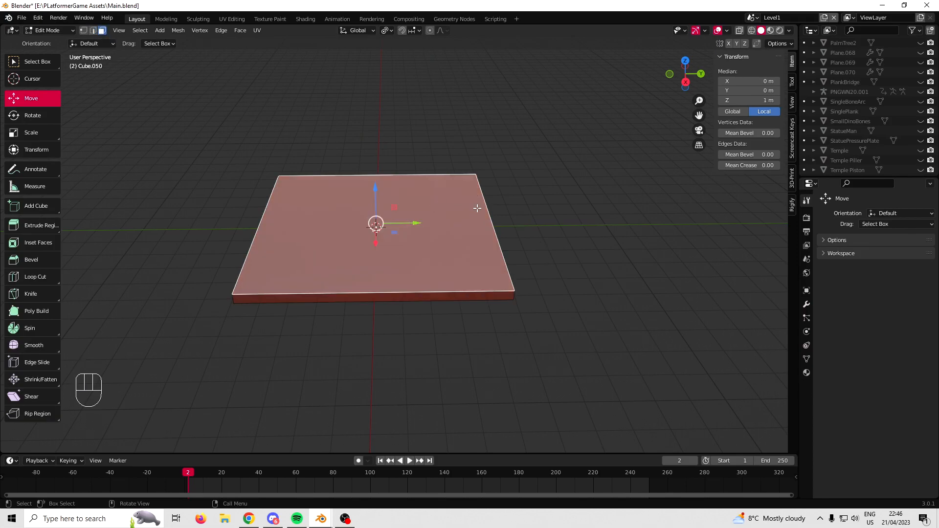
middle_click_drag(477, 208, 631, 194)
key("i")
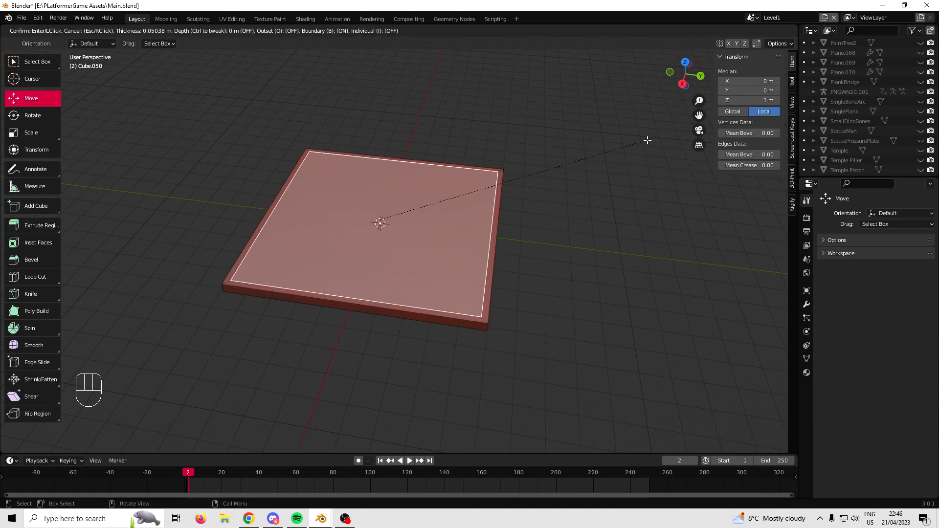
left_click(648, 140)
Extrude the inset top face about 0.1 m downward to form a raised rim, and return to Object Mode
middle_click_drag(511, 262, 553, 208)
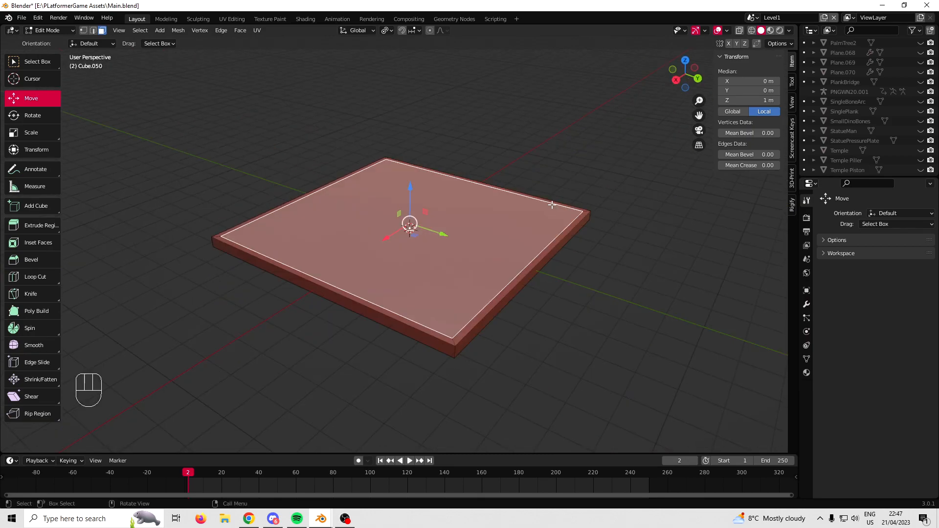
key("e")
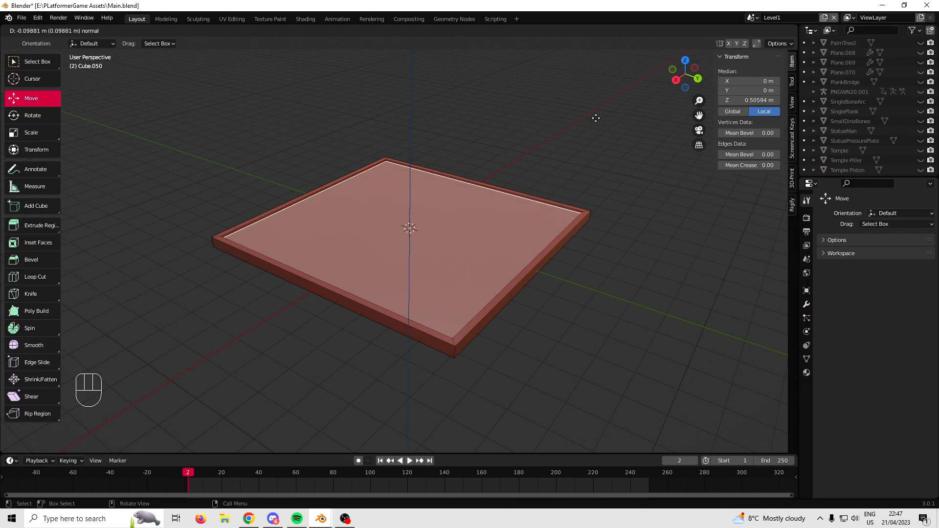
left_click(596, 118)
middle_click_drag(605, 264, 509, 264)
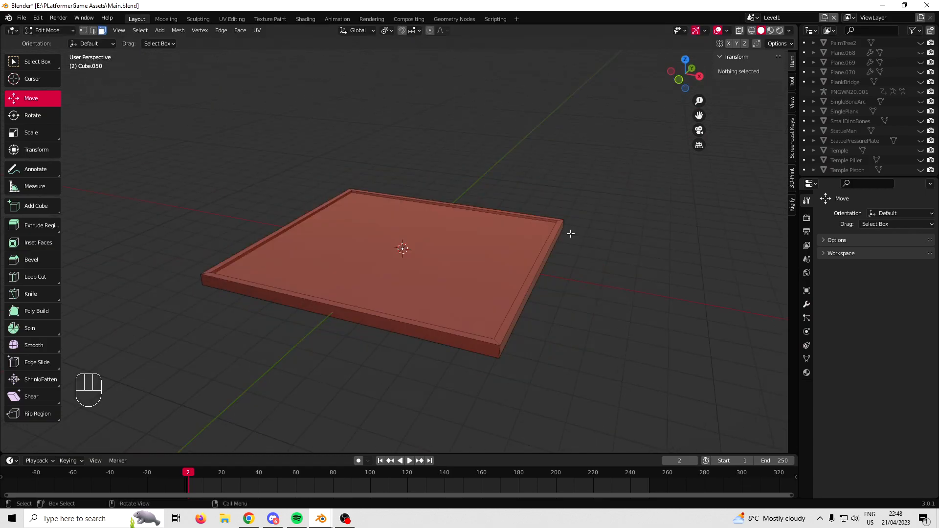
key("Tab")
Add a mesh cylinder with slightly fewer vertices and raise it about 2.6 m above the slab's centre
middle_click_drag(521, 234, 534, 265)
key("shift+a")
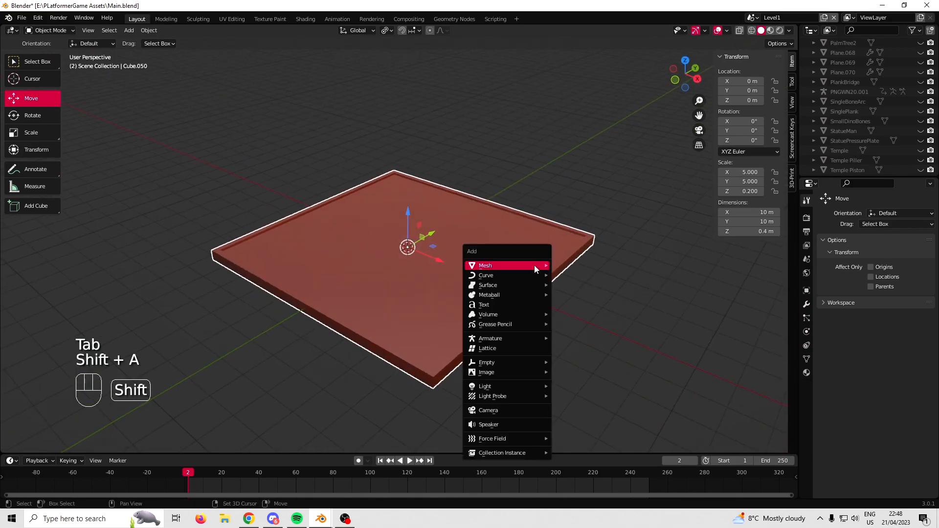
mouse_move(534, 265)
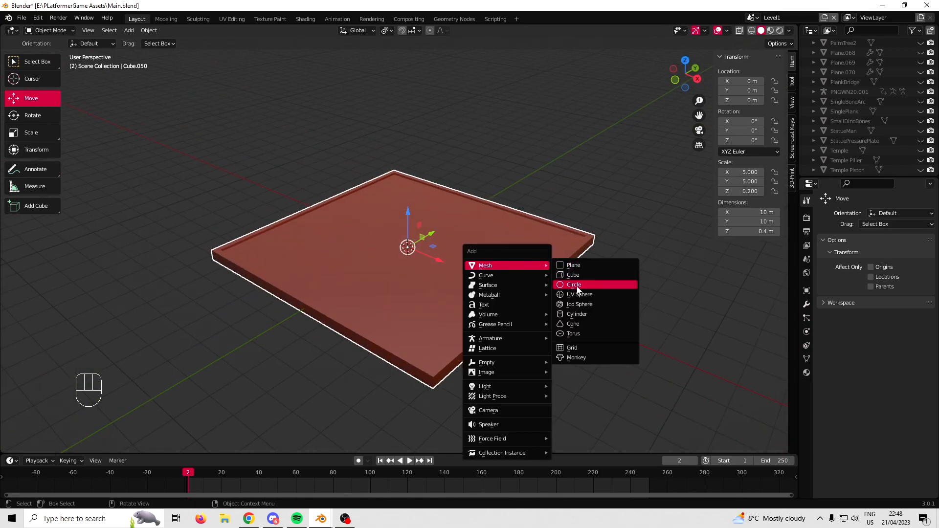
left_click(577, 314)
scroll(443, 271, "up", 5)
left_click_drag(170, 329, 167, 329)
scroll(538, 321, "down", 2)
middle_click_drag(539, 322, 581, 313)
scroll(531, 300, "down", 3)
middle_click_drag(528, 299, 469, 287)
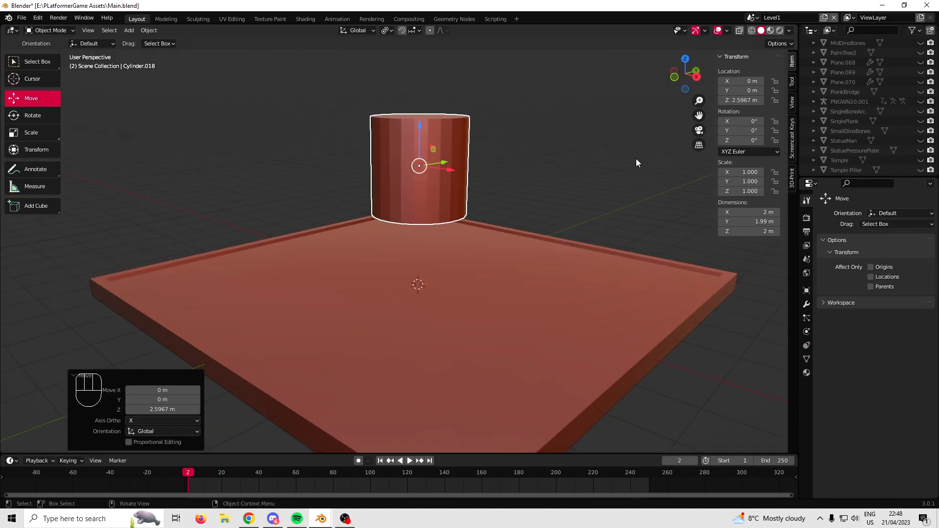
Flatten the cylinder along Z to a scale of about 0.28
key("s")
key("z")
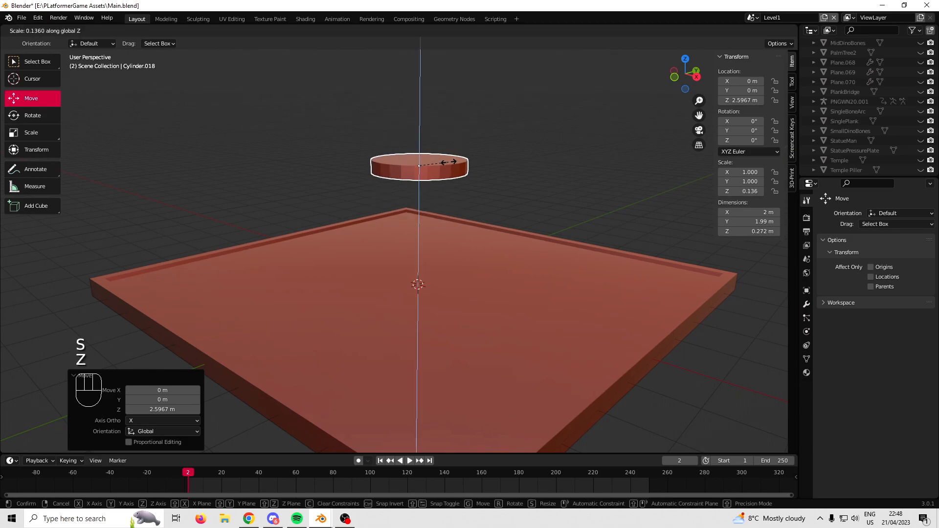
left_click(479, 155)
scroll(530, 175, "up", 3)
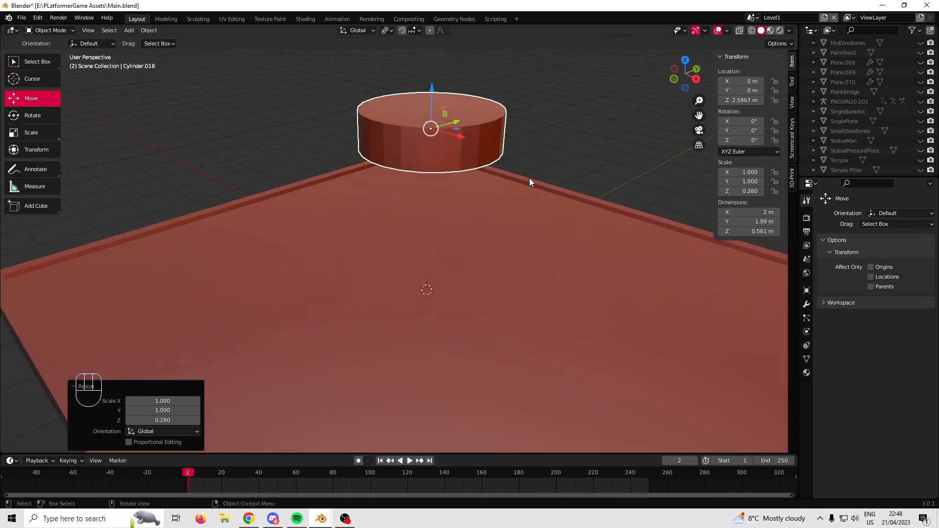
Extrude the cylinder's top face about 0.13 m upward and scale it to about 0.91
key("Tab")
middle_click_drag(537, 92, 465, 234, "shift")
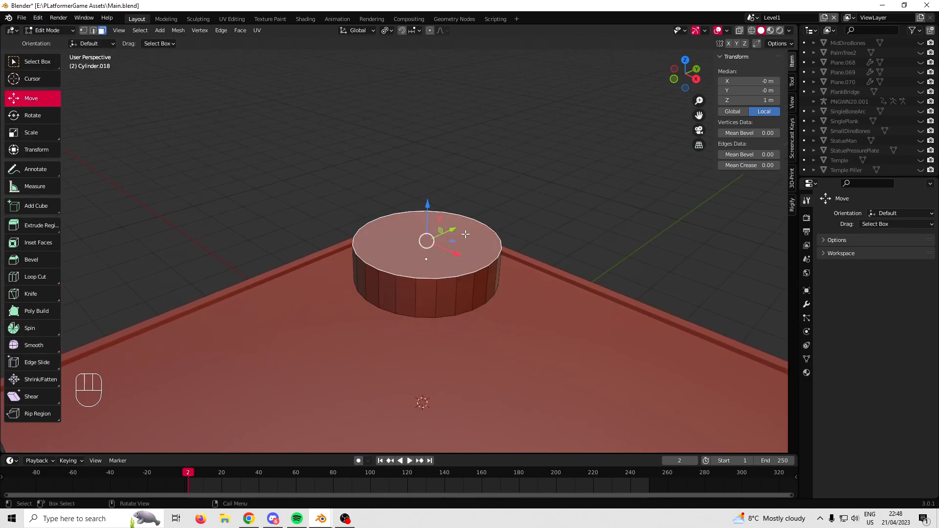
middle_click_drag(622, 190, 622, 275)
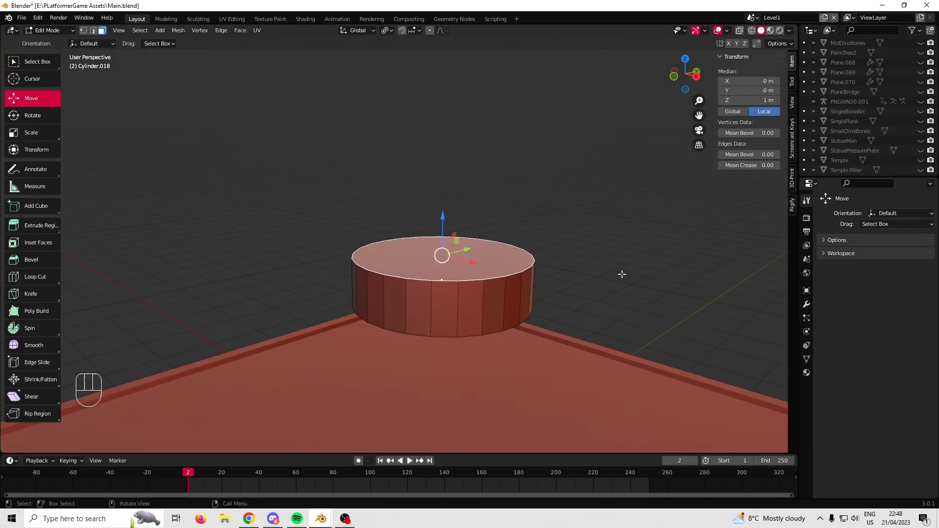
key("e")
left_click(659, 282)
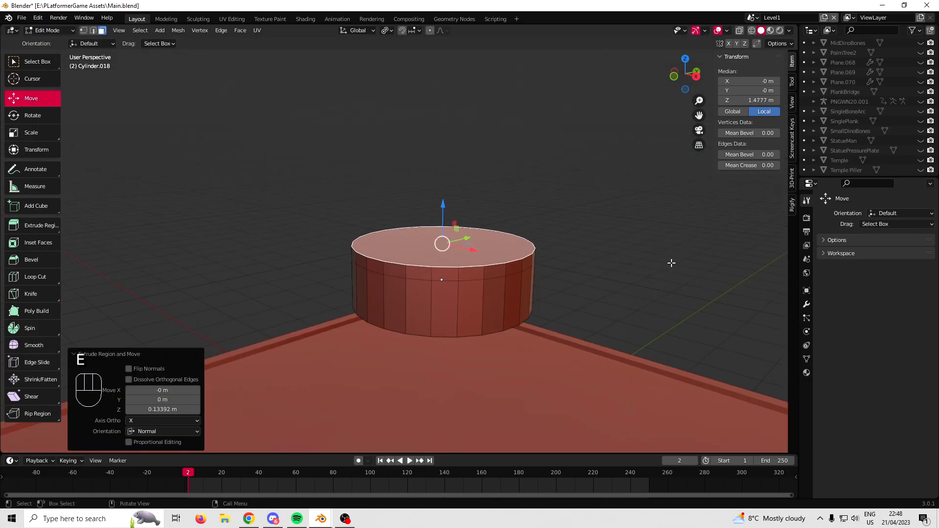
key("s")
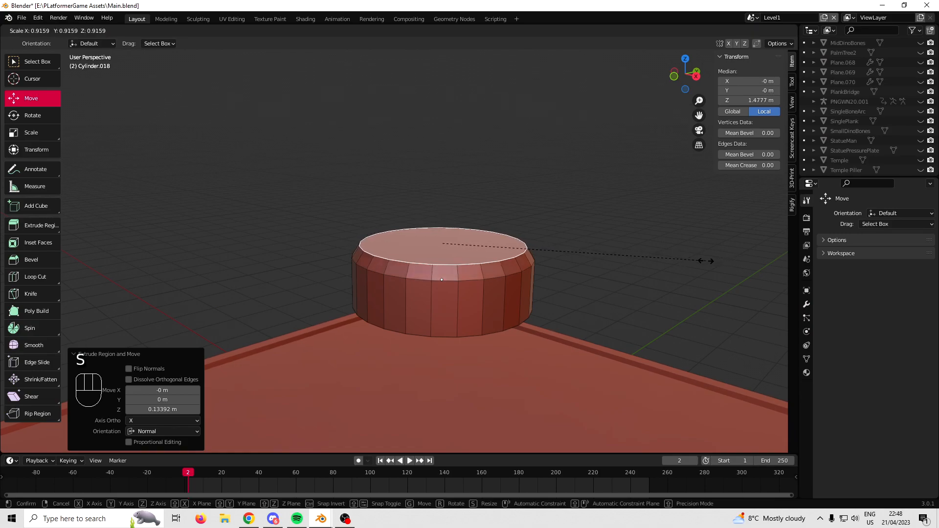
left_click(704, 261)
Extrude the top face another 0.15 m or so upward and scale it inward to round the cylinder's shoulder
key("e")
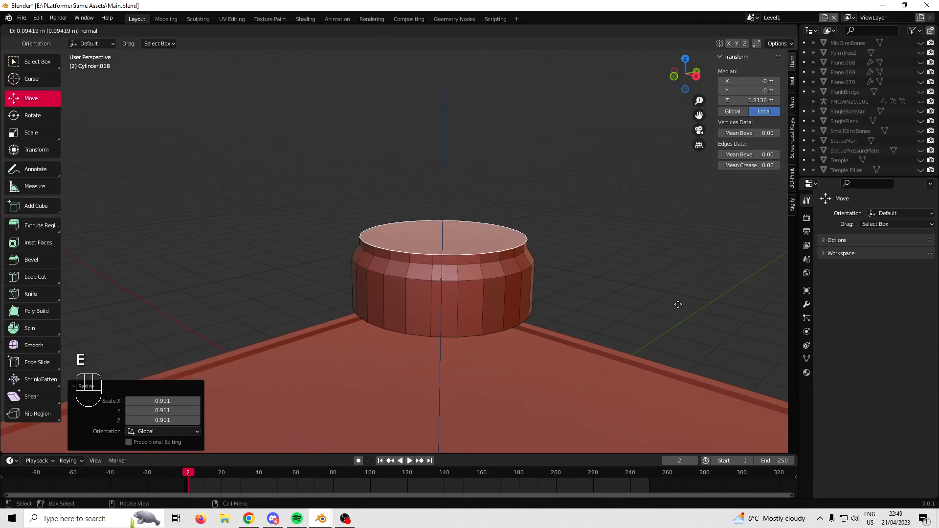
left_click(678, 299)
key("s")
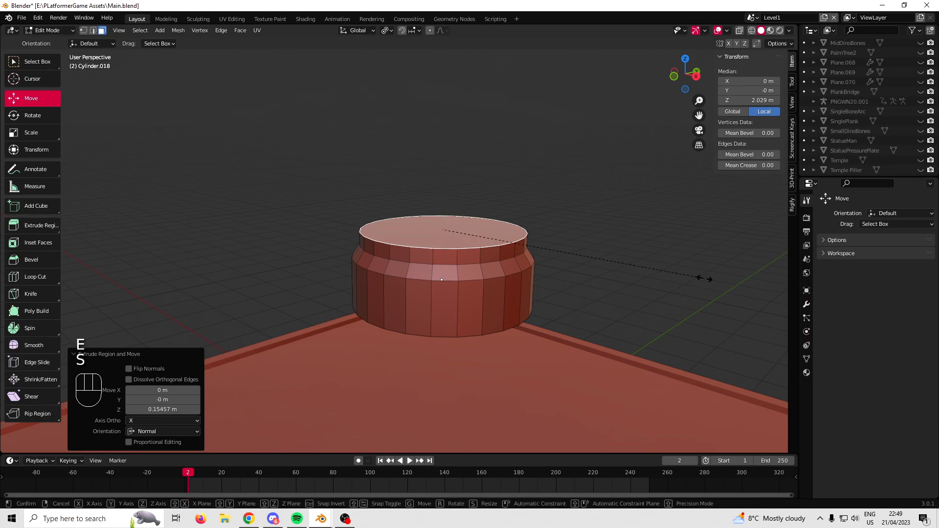
left_click(653, 273)
Inset the cylinder's top face by about 0.09 m and extrude it downward to hollow out the cylinder
middle_click_drag(652, 273, 618, 250)
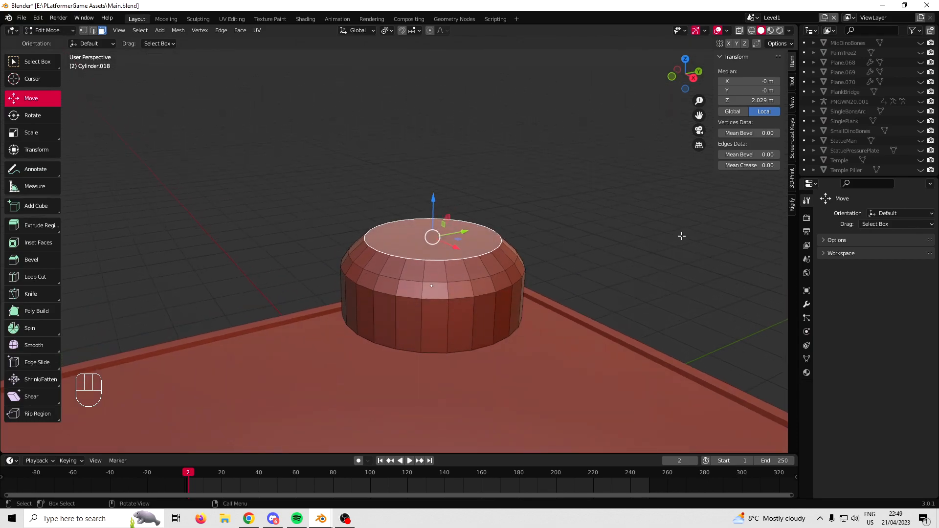
key("i")
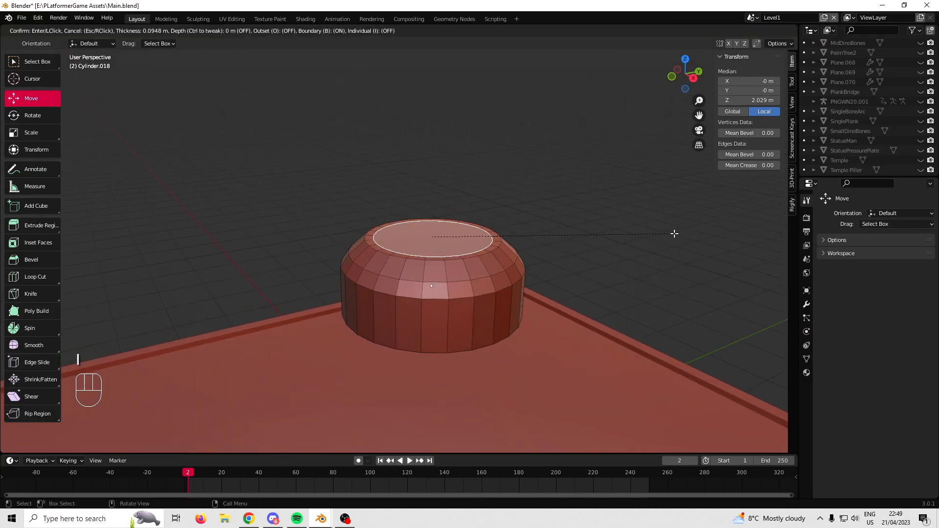
left_click(674, 234)
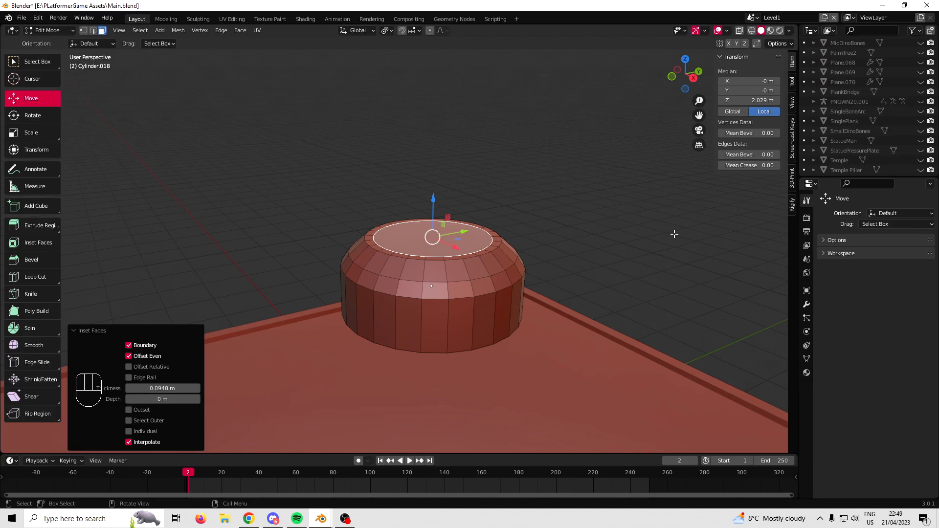
key("e")
left_click(558, 129)
Scale the bottom face of the cylinder's recess slightly inward and clear the selection
middle_click_drag(522, 262, 507, 211)
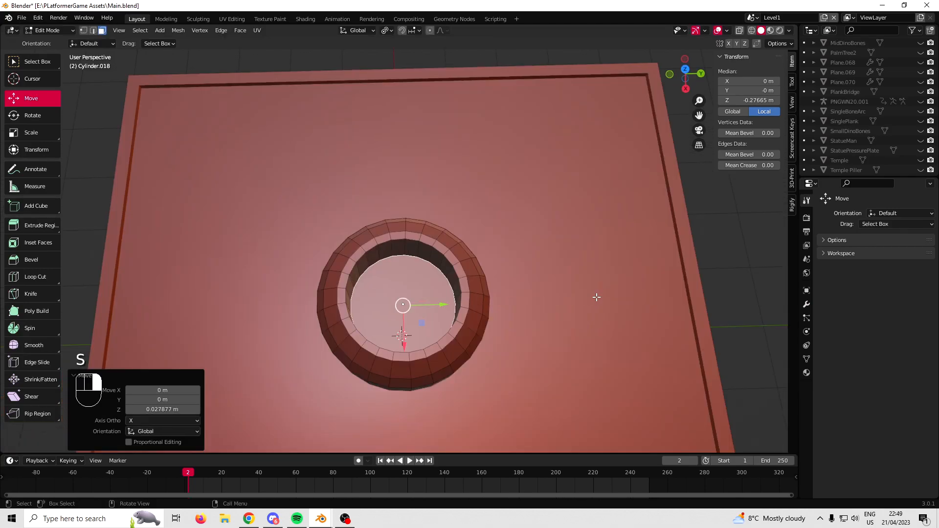
key("s")
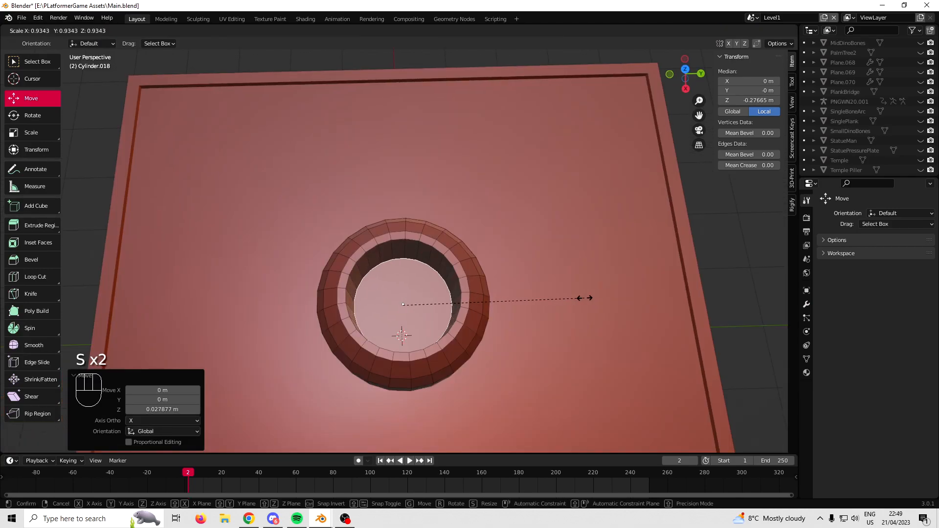
left_click(570, 300)
key("a")
key("a")
Add one centred loop cut around the flat top rim of the hollow cylinder
middle_click_drag(571, 300, 587, 275)
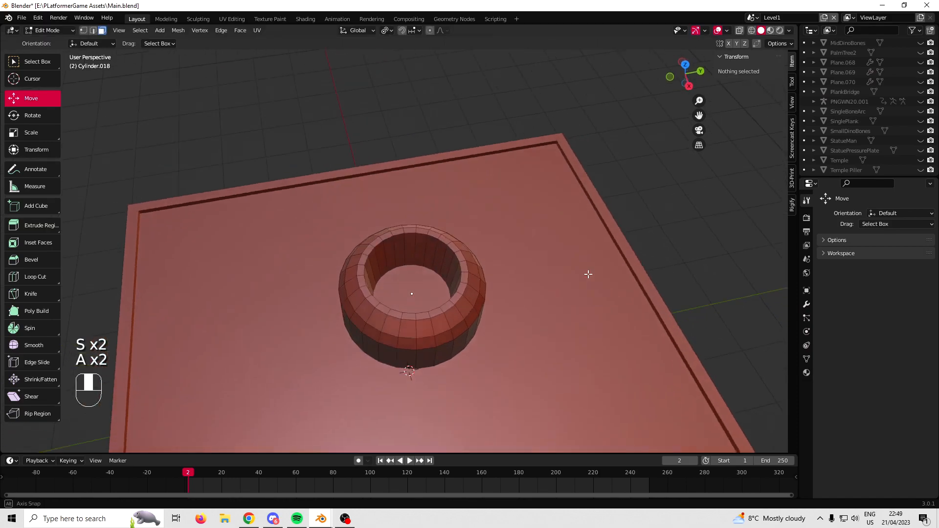
middle_click_drag(586, 276, 598, 263)
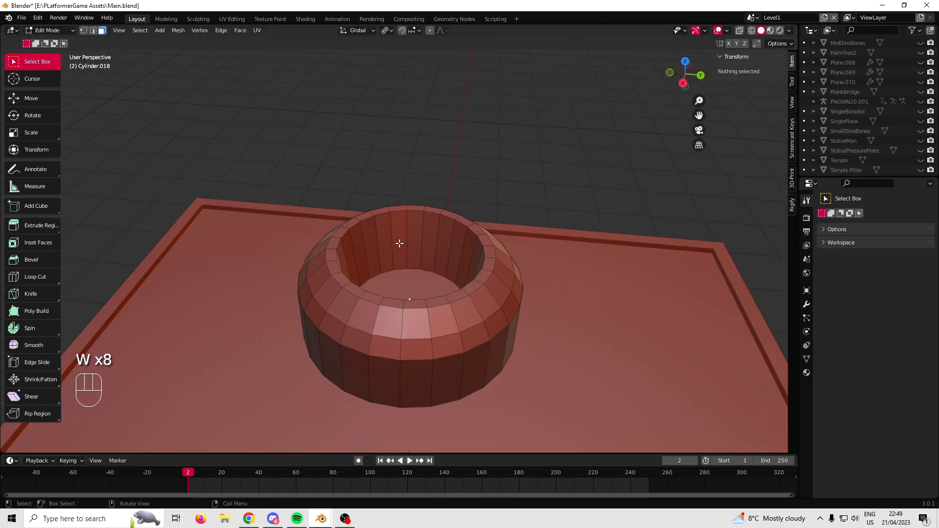
scroll(401, 244, "up", 2)
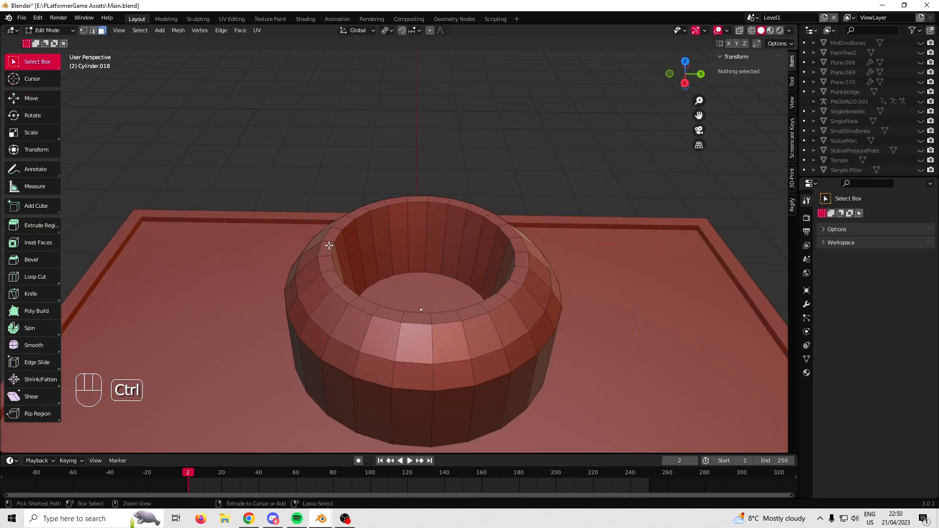
scroll(335, 297, "up", 1)
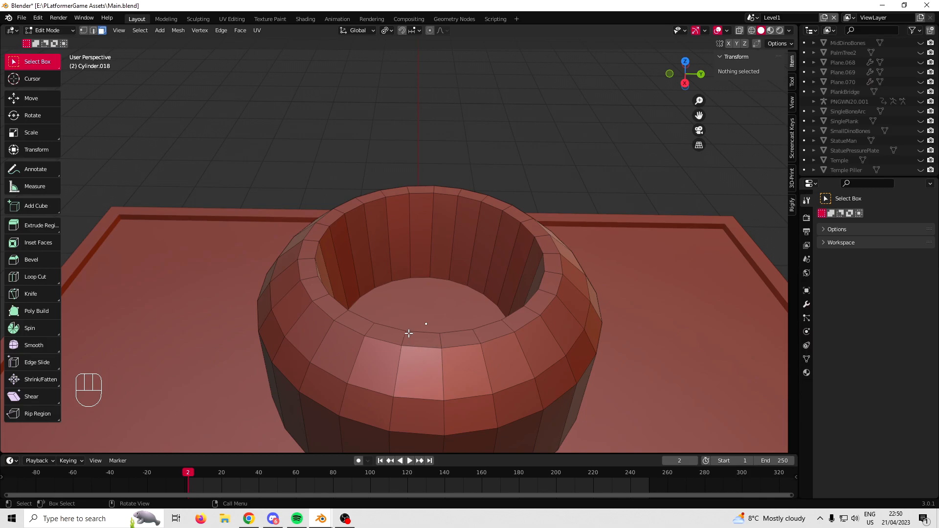
middle_click_drag(409, 333, 383, 342)
scroll(314, 356, "up", 2)
key("ctrl+r")
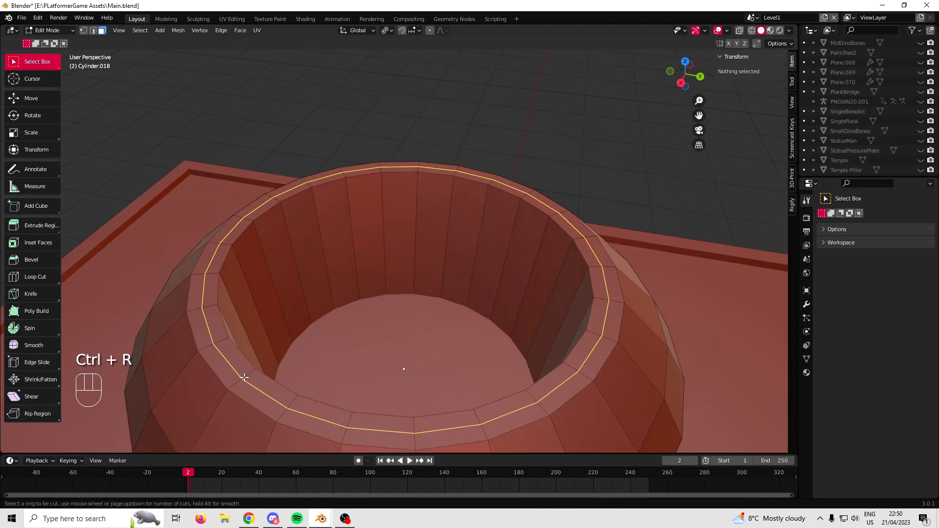
left_click(244, 377)
right_click(247, 367)
middle_click_drag(341, 319, 357, 296)
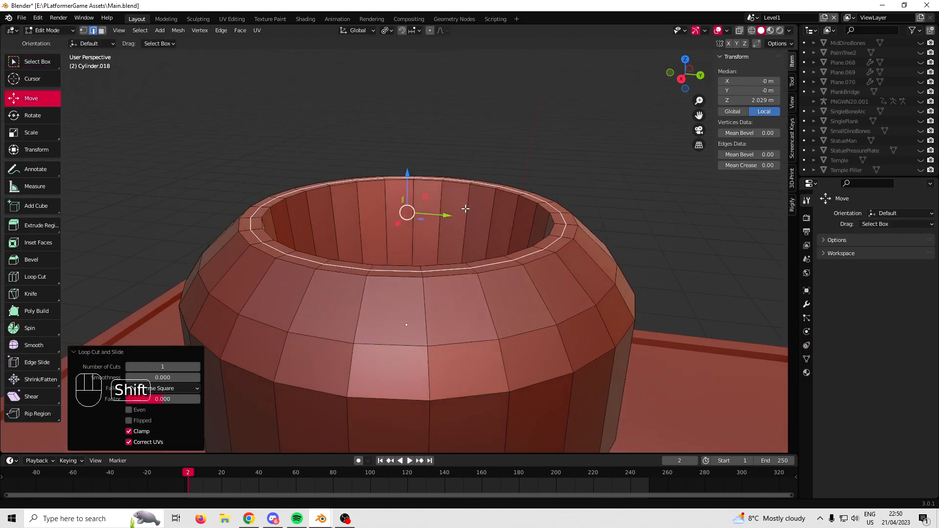
Raise the rim's new edge loop slightly along Z and return to Object Mode
middle_click_drag(463, 204, 474, 217, "shift")
left_click_drag(419, 186, 421, 180)
key("a")
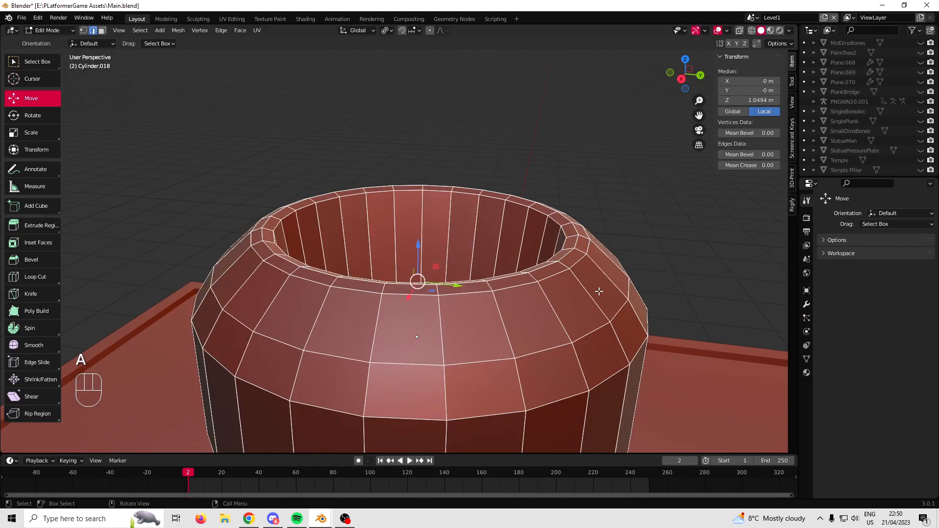
key("a")
key("Tab")
Apply smooth shading to the hollow cylinder
scroll(550, 285, "down", 4)
mouse_move(544, 283)
middle_mouse_down()
mouse_move(462, 281)
mouse_move(424, 254)
mouse_move(435, 242)
middle_mouse_up()
scroll(493, 278, "down", 2)
right_click(439, 237)
left_click(425, 237)
scroll(618, 258, "down", 2)
Scale the hollow cylinder uniformly to about 0.697 and flatten it along Z by a factor of about 0.512
middle_click_drag(618, 258, 533, 279)
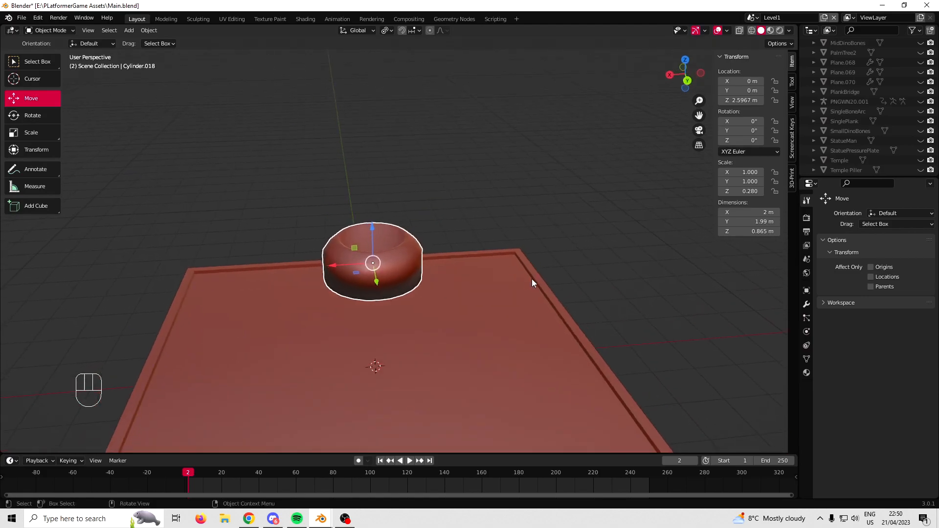
key("s")
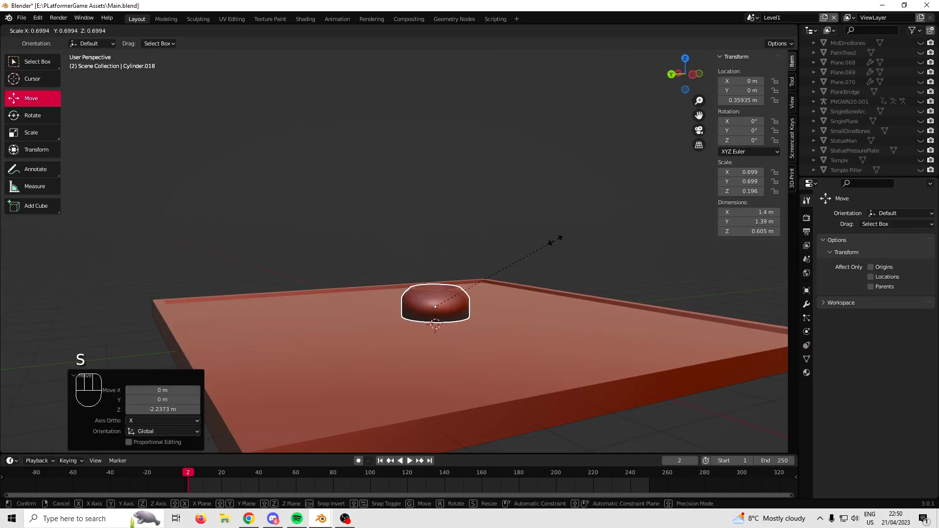
left_click(559, 239)
middle_click_drag(559, 240, 606, 254)
key("s")
key("z")
left_click(524, 266)
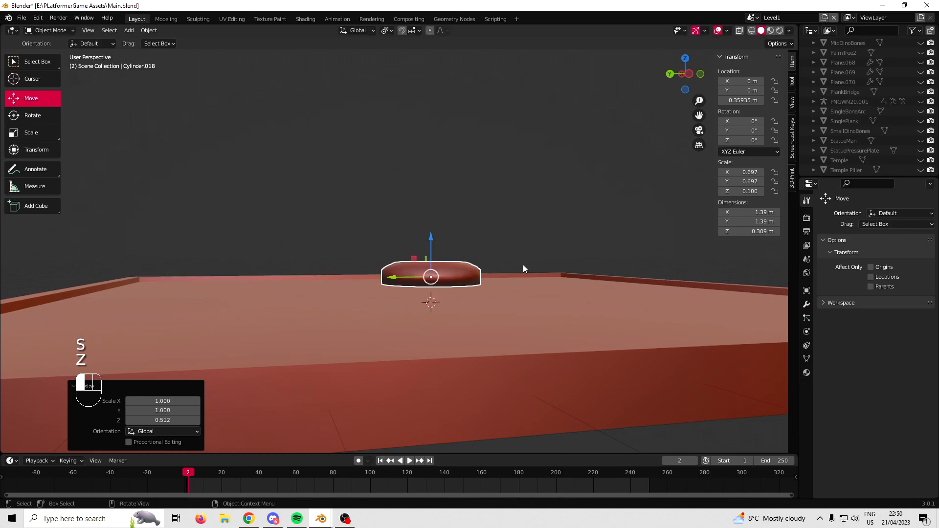
Delete the bottom face on the underside of the flattened cylinder
key("a")
key("a")
middle_click_drag(523, 267, 409, 326)
key("Tab")
middle_click_drag(504, 249, 600, 316)
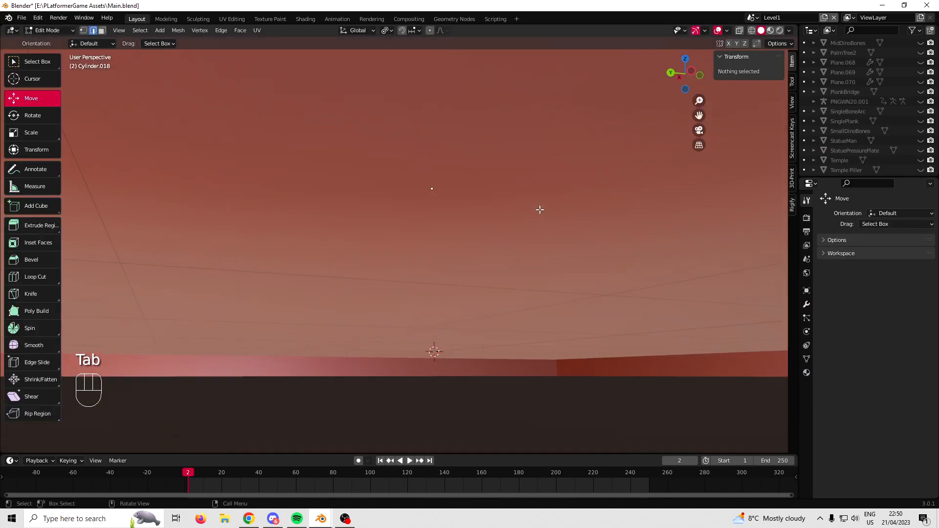
key("3")
left_click(459, 288)
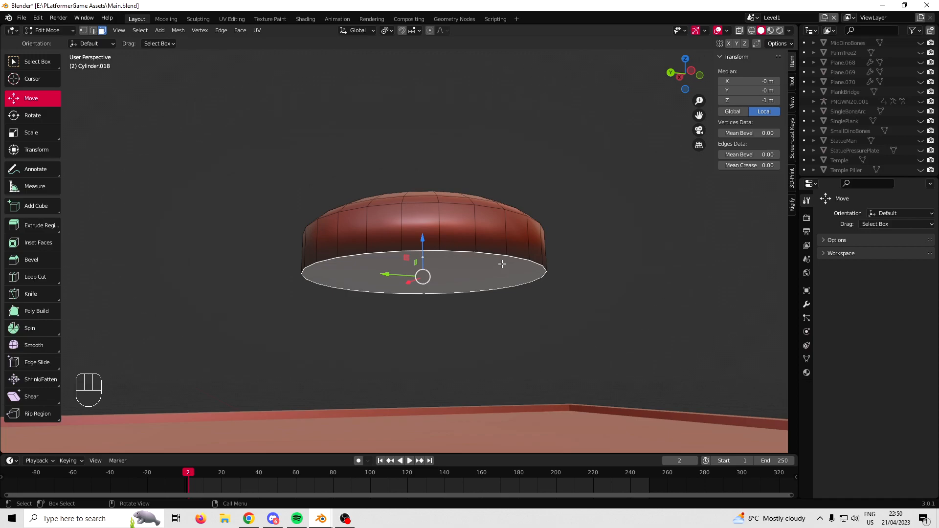
key("x")
left_click(502, 263)
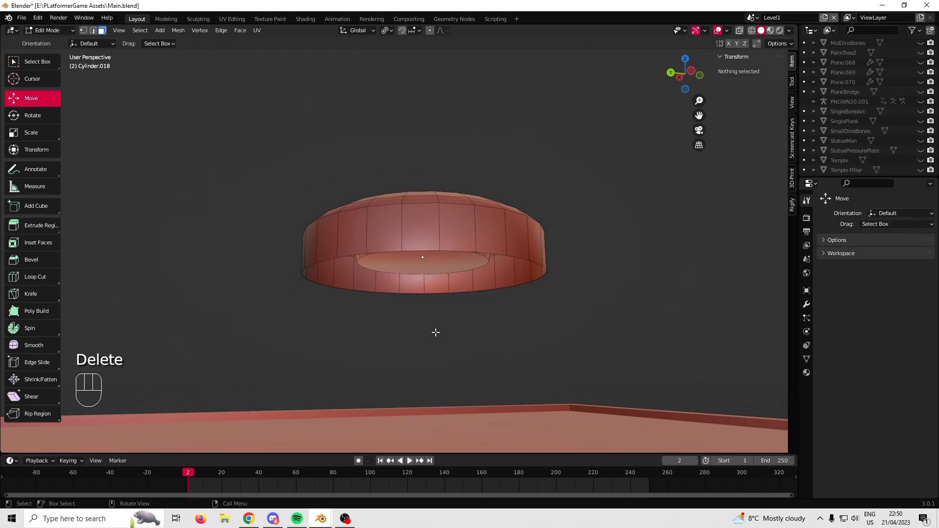
Apply flat shading to the floor face of the cylinder's recess and return to Object Mode
middle_click_drag(436, 331, 406, 289)
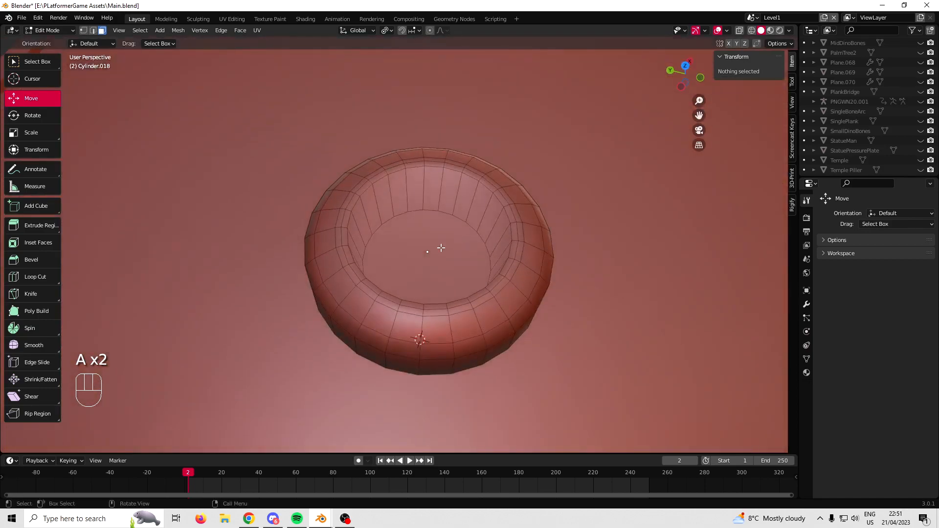
left_click(453, 227)
right_click(451, 262)
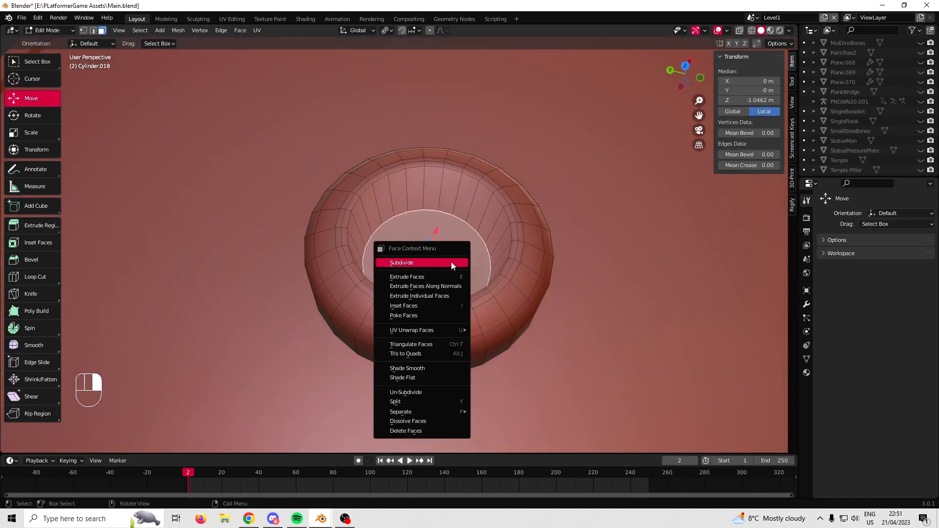
left_click(419, 377)
key("a")
key("a")
key("Tab")
Lower the cylinder along Z to about 0.205 m so that it rests on the slab
scroll(547, 357, "down", 2)
middle_click_drag(547, 356, 465, 339)
key("a")
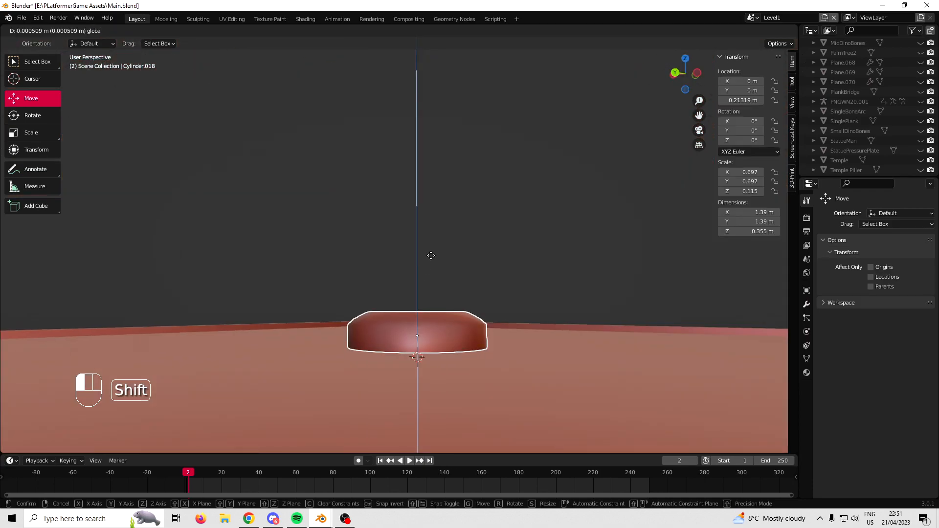
left_click_drag(429, 256, 433, 269, "shift")
middle_click_drag(472, 313, 464, 374)
scroll(454, 326, "up", 3)
middle_click_drag(454, 326, 450, 345)
key("Tab")
middle_click_drag(444, 273, 416, 201)
left_click_drag(416, 200, 425, 241)
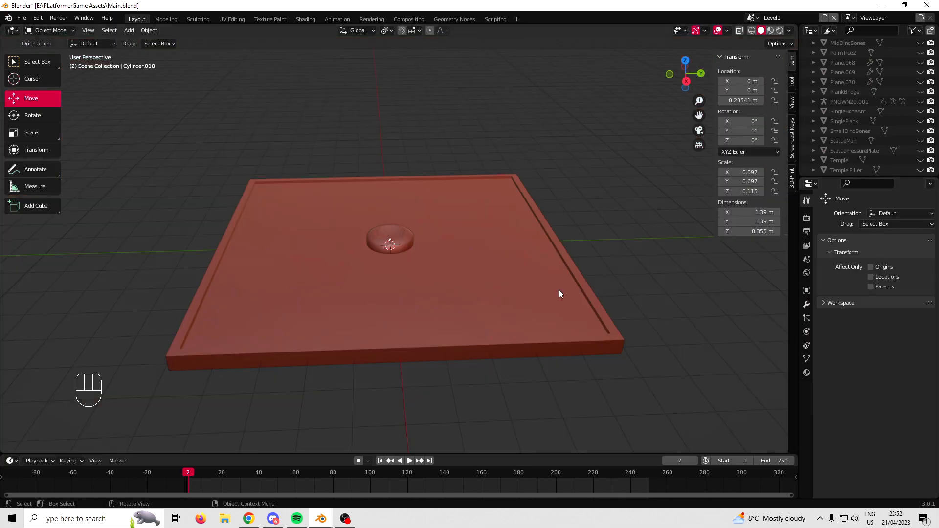
Add a cone mesh scaled to about 0.424 and raise it along Z into the cylinder's recess
scroll(438, 266, "up", 3)
key("shift+a")
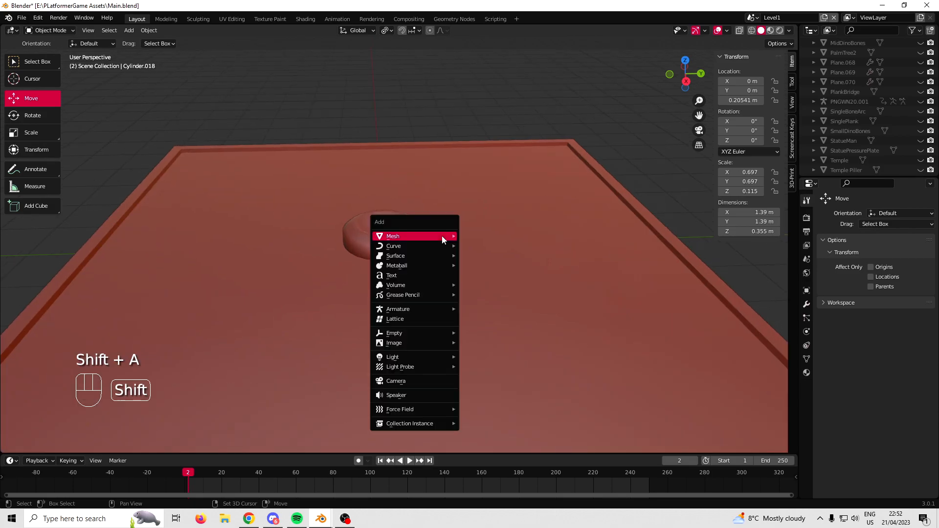
mouse_move(442, 239)
left_click(492, 295)
middle_click_drag(432, 241, 539, 238)
key("s")
left_click(445, 264)
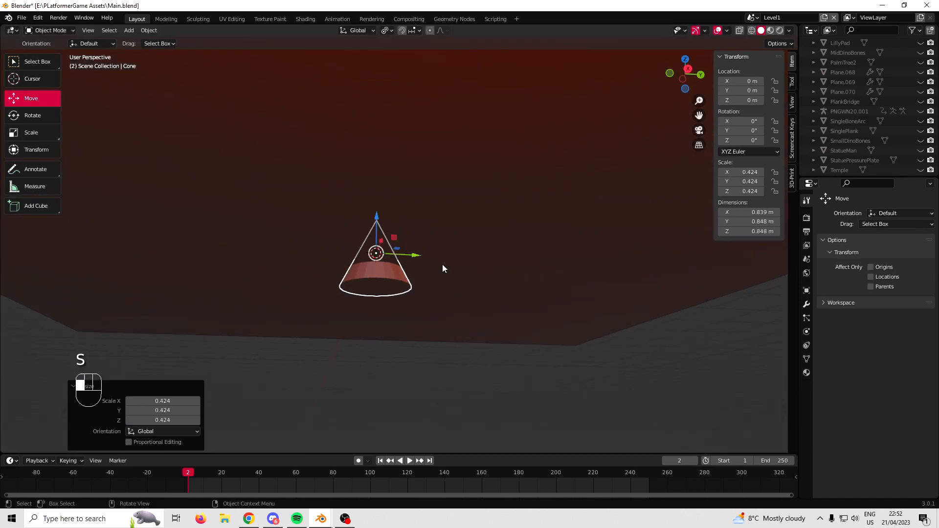
middle_click_drag(444, 264, 443, 308)
left_click_drag(367, 209, 372, 153)
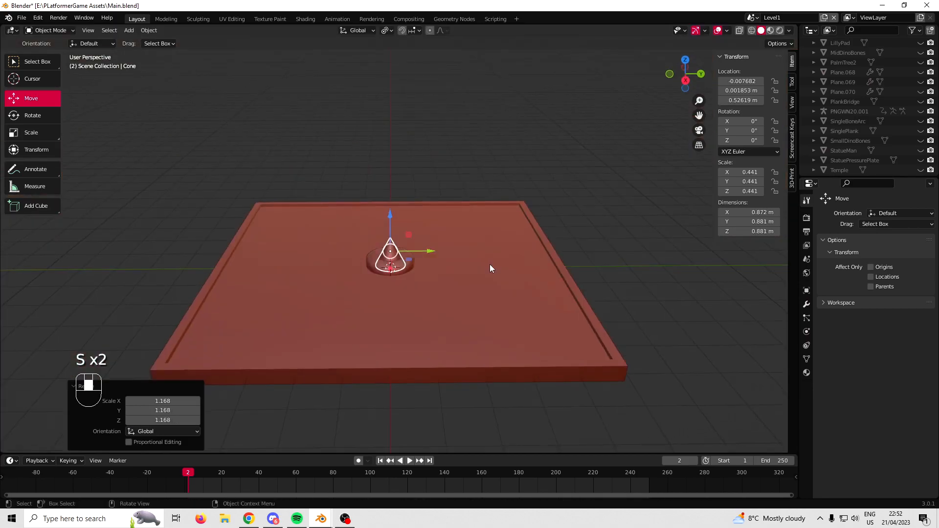
Stretch the cone along Z to a scale of about 1.339 and raise it to about 1.561 m
middle_click_drag(489, 266, 489, 234)
key("s")
key("z")
left_click(696, 230)
left_click_drag(390, 206, 397, 163)
Apply smooth shading to the tall cone spike
middle_click_drag(433, 189, 376, 225)
right_click(377, 225)
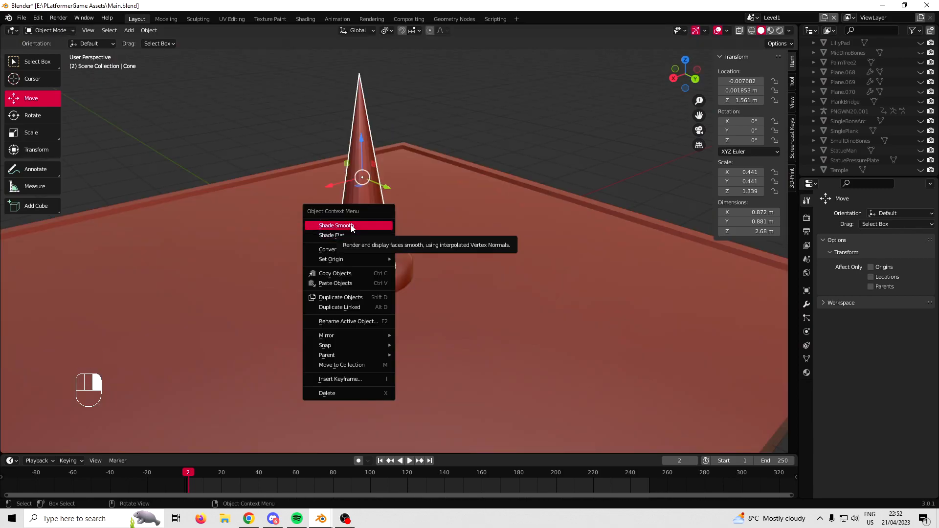
left_click(343, 225)
key("a")
middle_click_drag(415, 233, 548, 161)
Delete the bottom face of the cone spike in Edit Mode
left_click(387, 225)
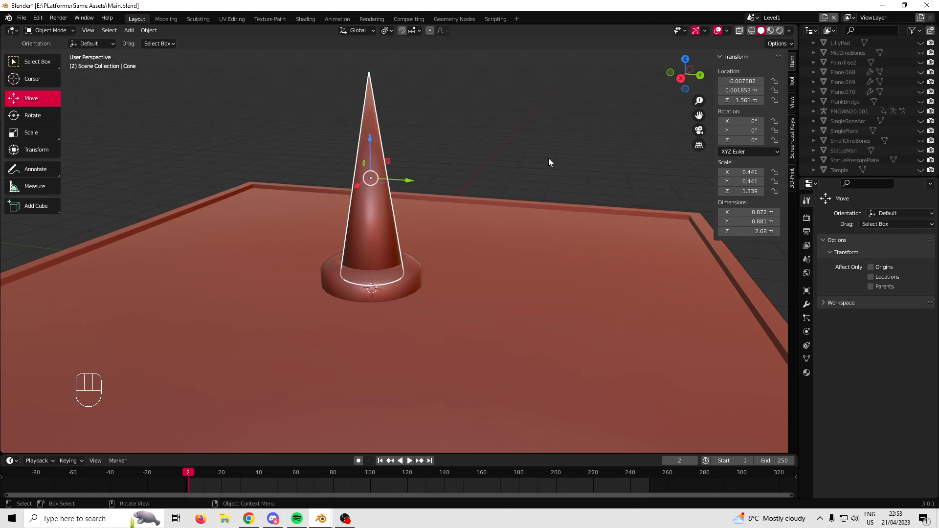
middle_click_drag(373, 280, 400, 279)
scroll(381, 303, "down", 2)
key("Tab")
key("a")
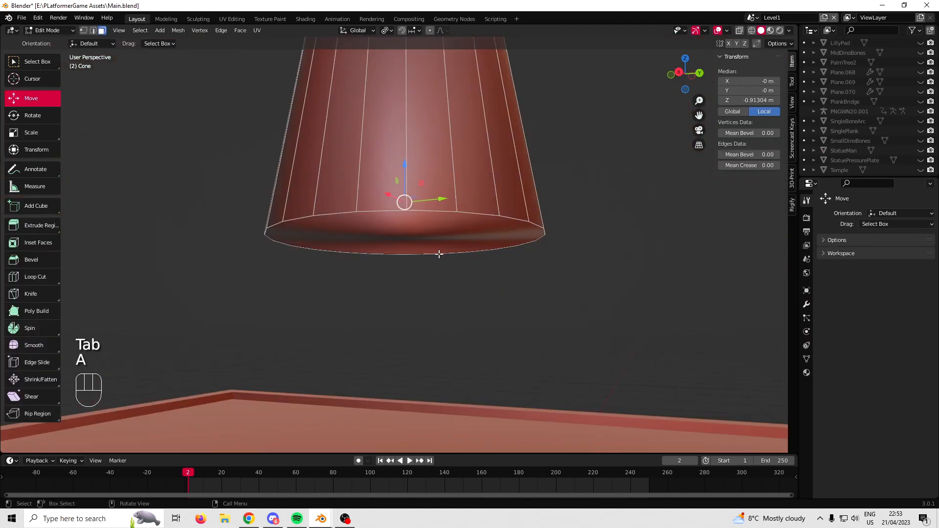
key("a")
left_click(420, 231)
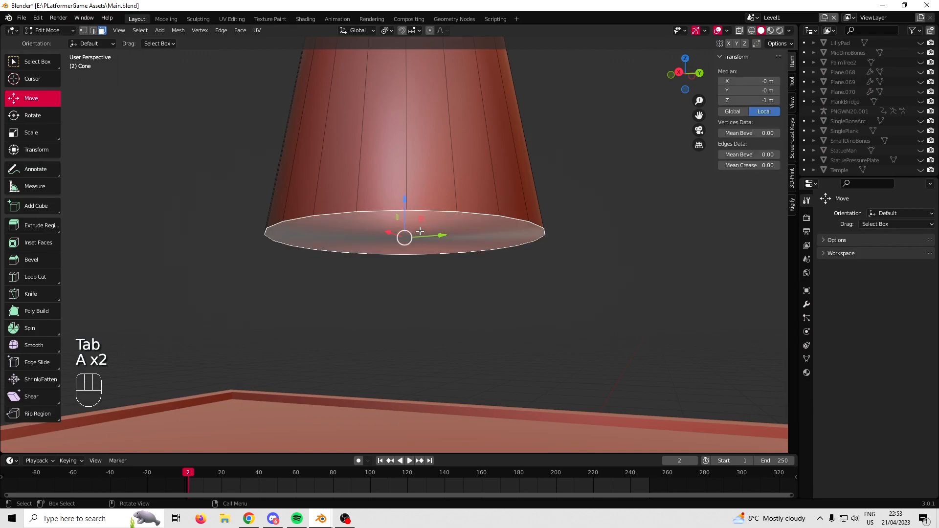
key("Delete")
left_click(421, 233)
scroll(488, 259, "down", 4)
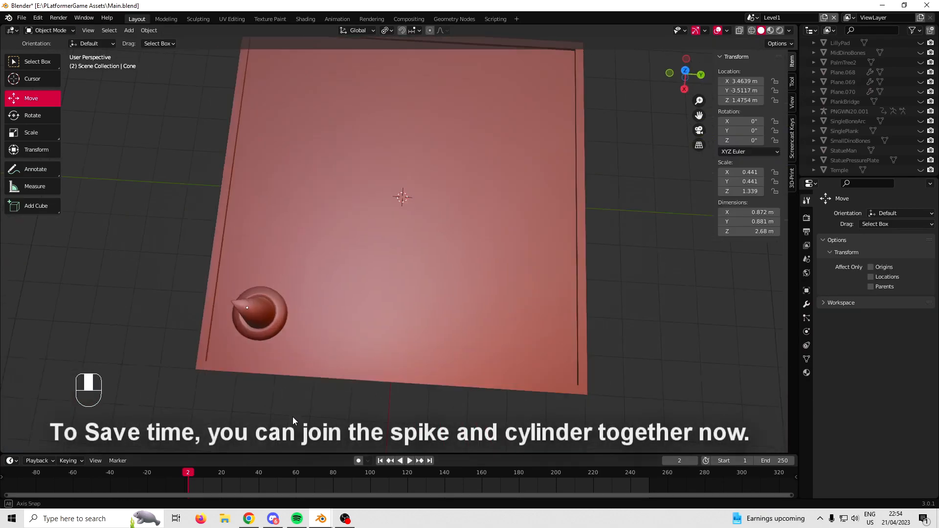
Add an Array modifier to the hollow cylinder at the slab's corner
left_click(268, 341)
left_click(263, 305)
scroll(273, 333, "down", 2)
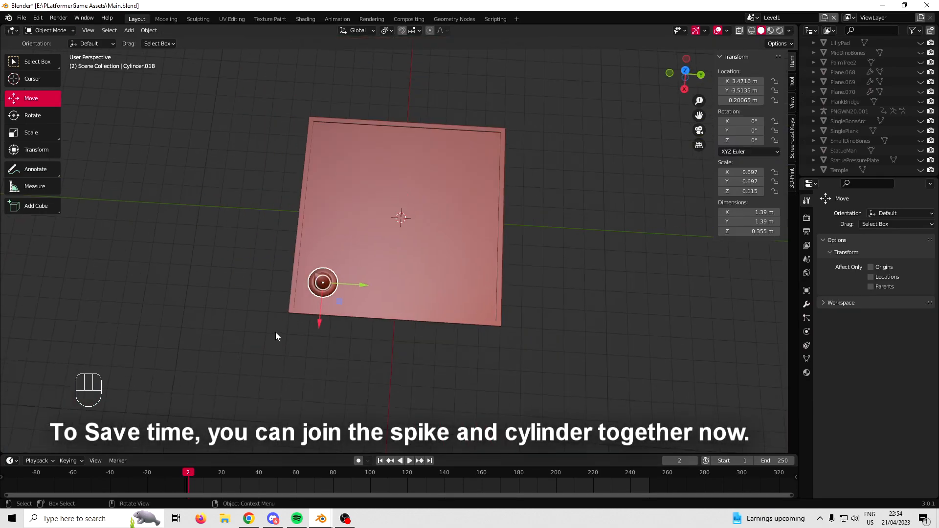
middle_click_drag(274, 333, 498, 278)
left_click(807, 305)
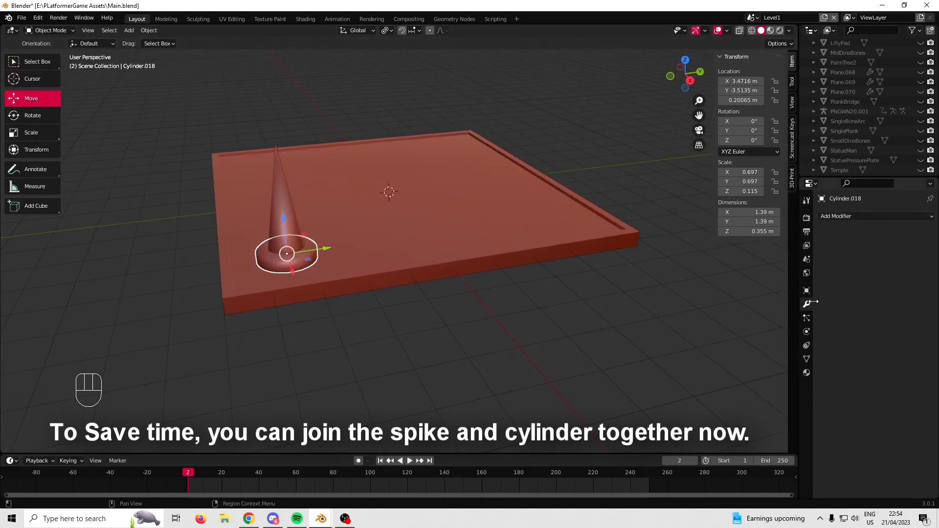
left_click(842, 218)
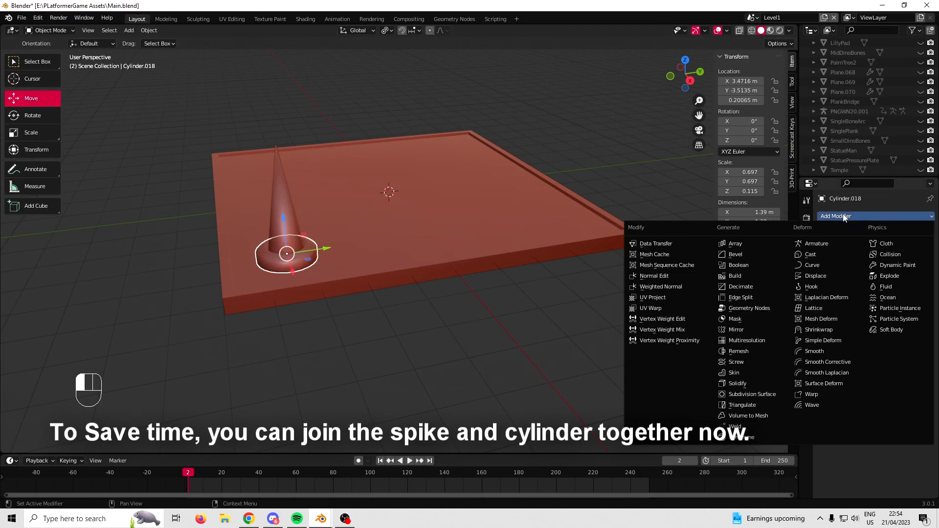
left_click(741, 243)
middle_click_drag(642, 242, 513, 247)
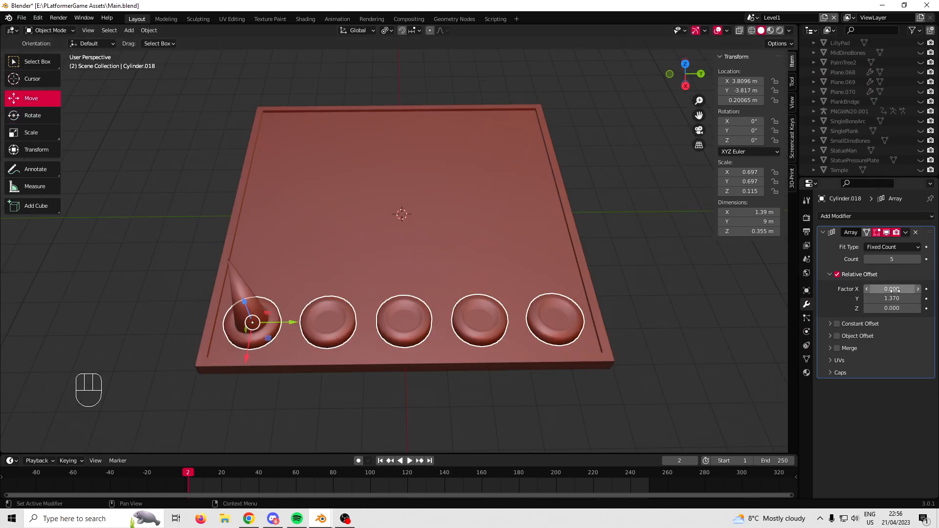
Apply the Array modifier on the row of five cylinders
left_click(906, 232)
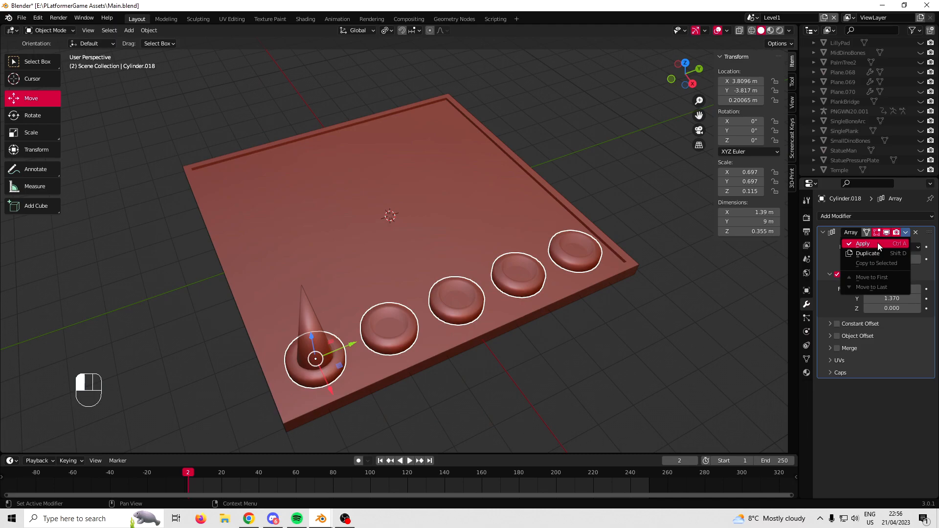
left_click(896, 244)
middle_click_drag(412, 339, 495, 319, "shift")
middle_click_drag(495, 319, 564, 313)
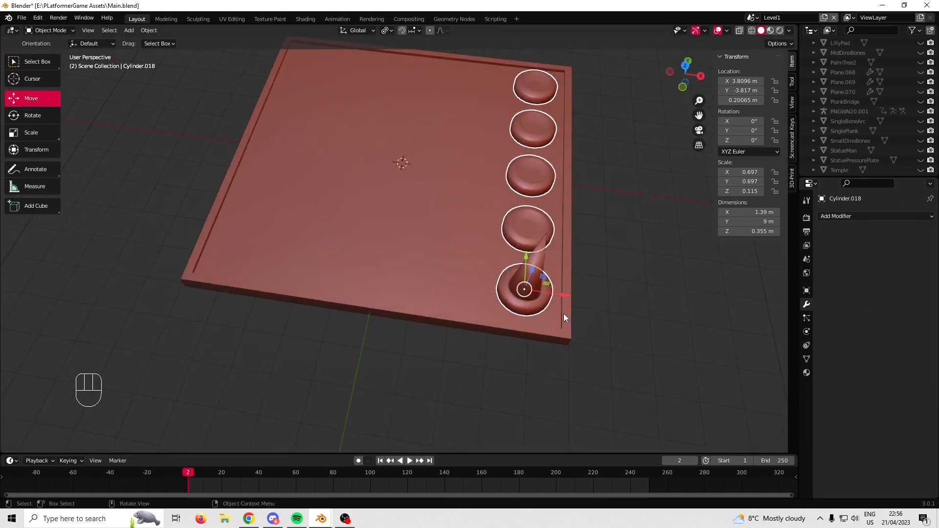
Duplicate the row of five cylinders in place and rotate the copy 90° about the Z axis
key("Delete")
left_click(479, 272)
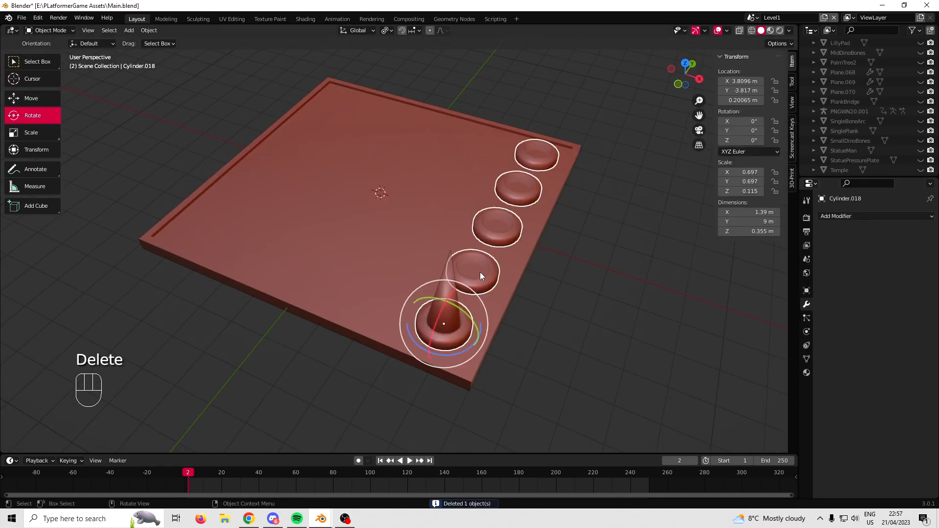
middle_click_drag(479, 272, 461, 261)
key("shift+d")
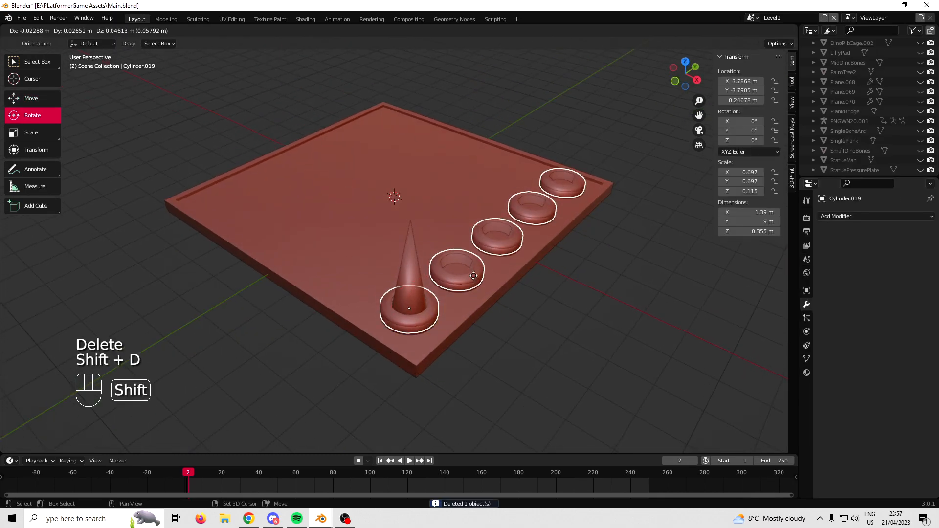
right_click(495, 228)
middle_click_drag(153, 175, 162, 175)
middle_click_drag(468, 330, 498, 353)
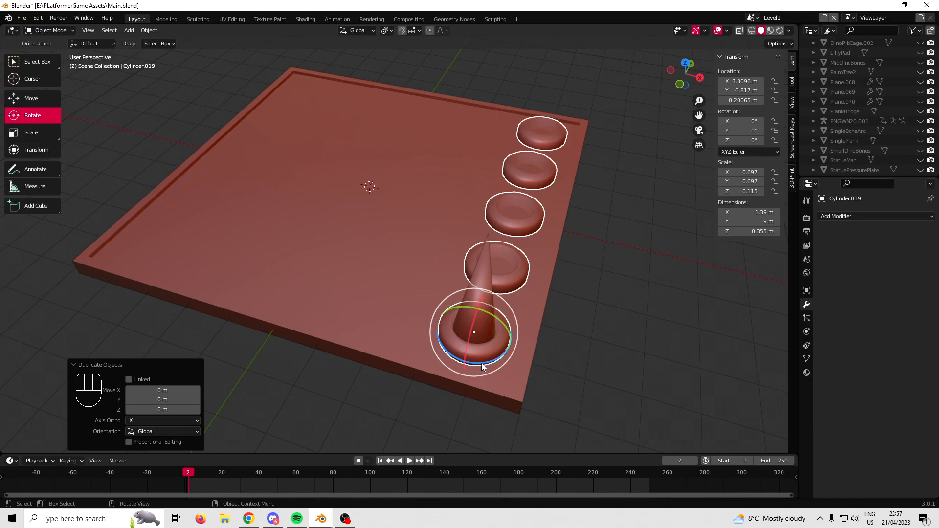
left_click_drag(482, 367, 547, 313, "ctrl")
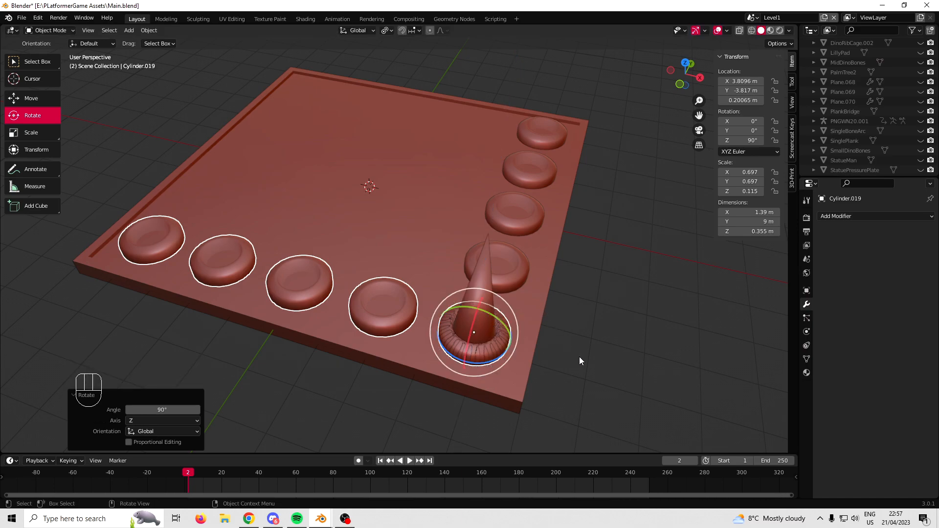
Delete the overlapping cylinder at the spike's corner from the rotated row
key("Tab")
key("a")
key("a")
scroll(539, 344, "up", 4)
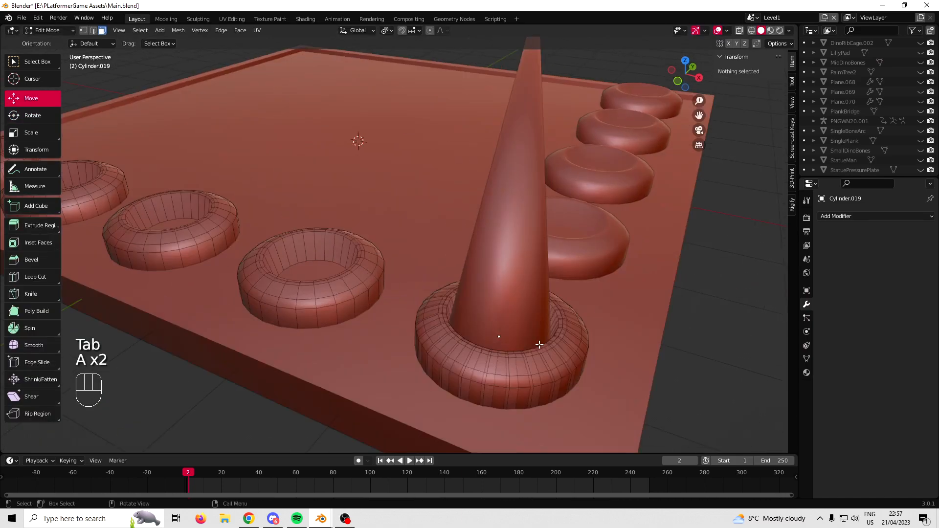
key("l")
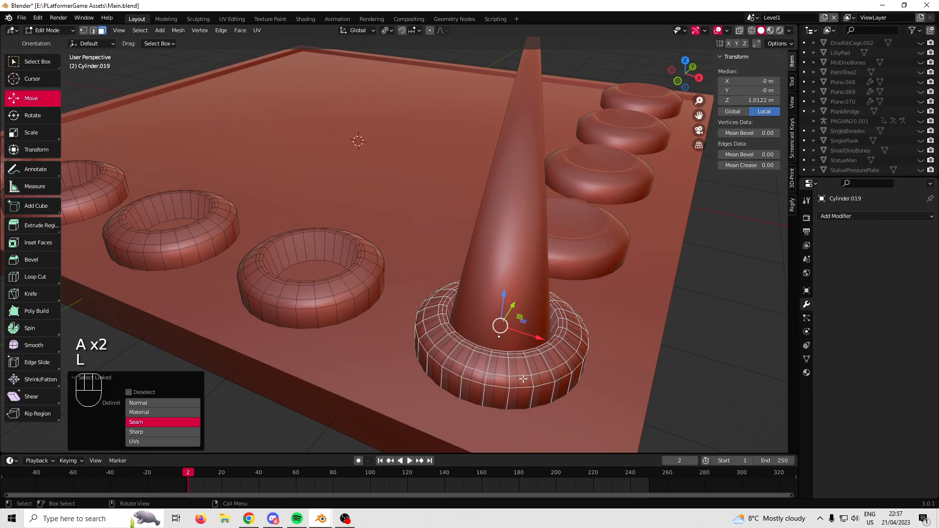
key("Delete")
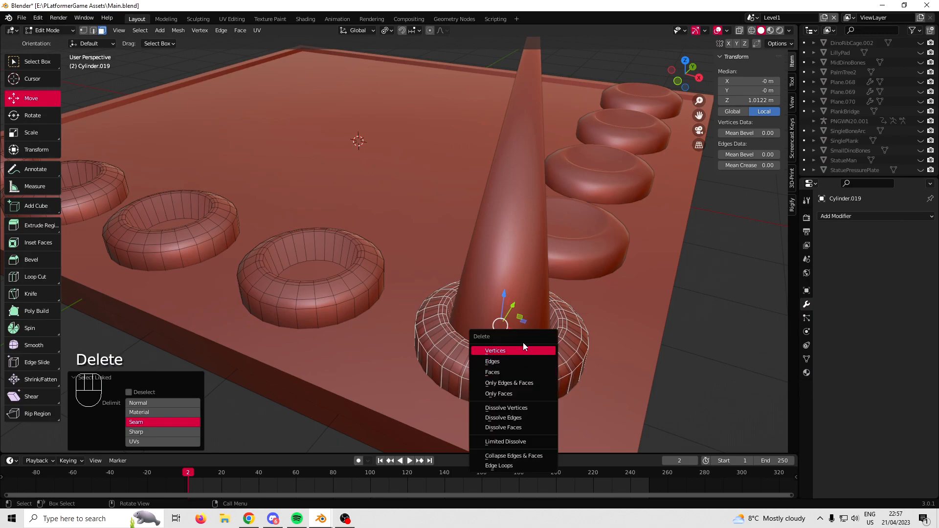
left_click(538, 370)
scroll(610, 338, "down", 5)
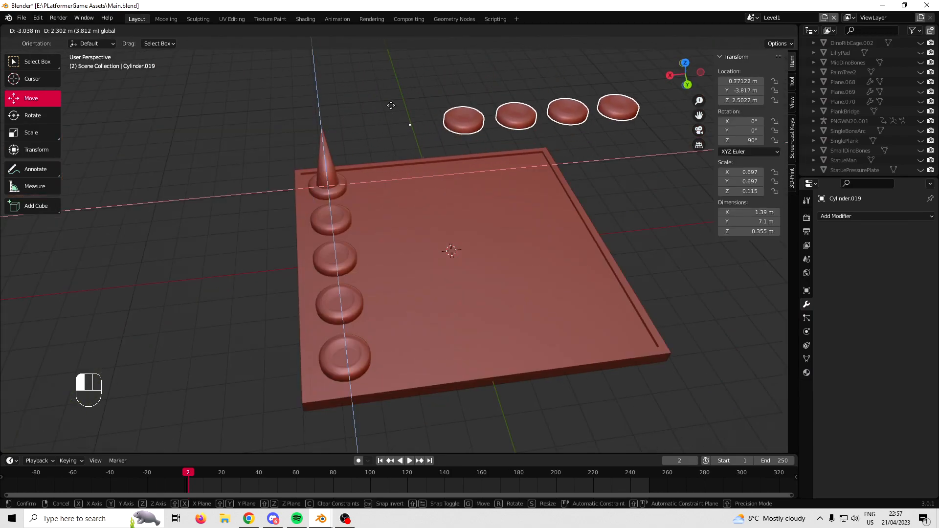
left_click_drag(372, 103, 373, 113)
right_click(372, 113)
middle_click_drag(374, 231, 479, 269)
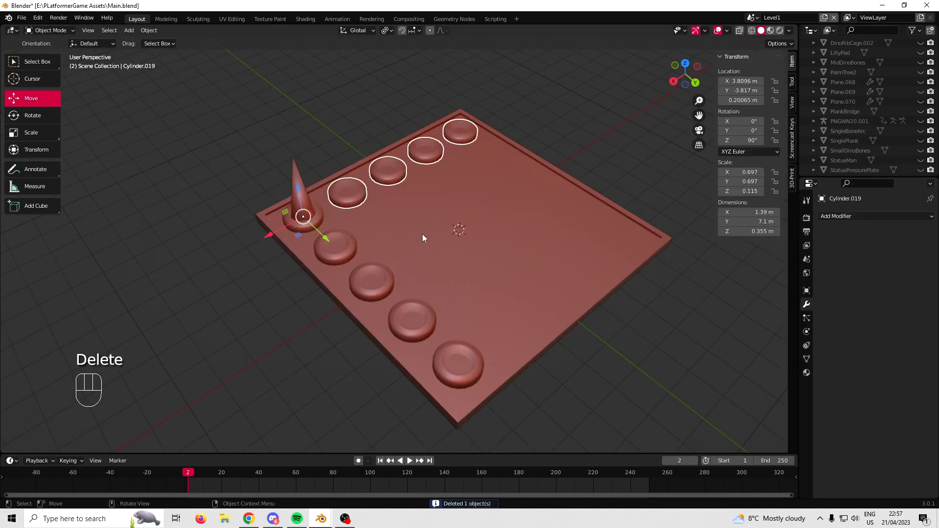
Duplicate the row of four cylinders twice, moving each copy along Y to line up with the next cylinders of the original row
middle_click_drag(422, 235, 481, 224)
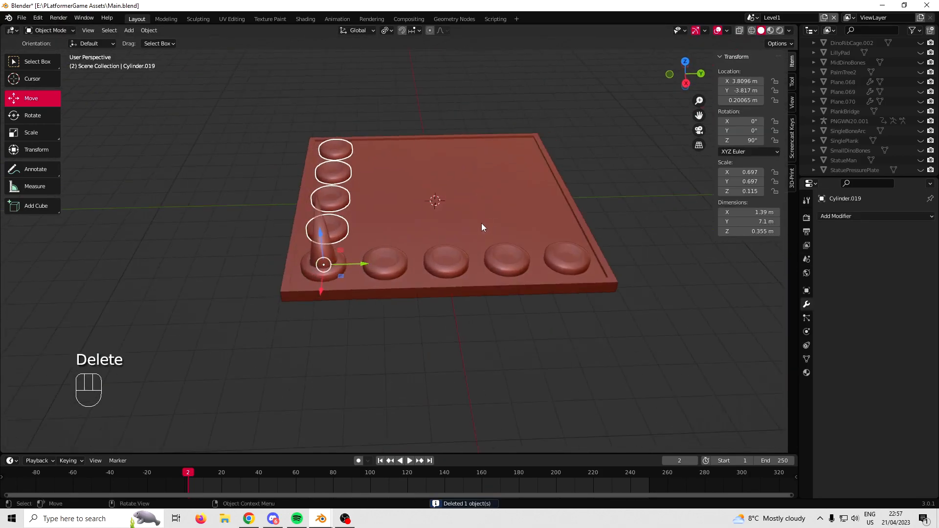
key("shift+d")
right_click(388, 221)
middle_click_drag(389, 221, 345, 310)
left_click_drag(345, 311, 405, 322)
middle_click_drag(411, 317, 353, 294, "shift")
key("shift+d")
right_click(352, 294)
left_click_drag(353, 295, 424, 307)
Duplicate the four-cylinder row two more times along Y to complete the five-by-five grid, and clear the selection
middle_click_drag(428, 315, 362, 301, "shift")
key("shift+d")
right_click(361, 300)
left_click_drag(361, 298, 499, 316)
key("shift+d")
right_click(431, 310)
key("a")
key("a")
Duplicate the cone spike in place at the slab's corner
scroll(489, 303, "down", 4)
middle_click_drag(415, 293, 703, 269)
right_click(616, 283, "shift")
middle_click_drag(616, 285, 260, 298)
left_click(293, 298)
scroll(331, 348, "up", 2)
key("shift+d")
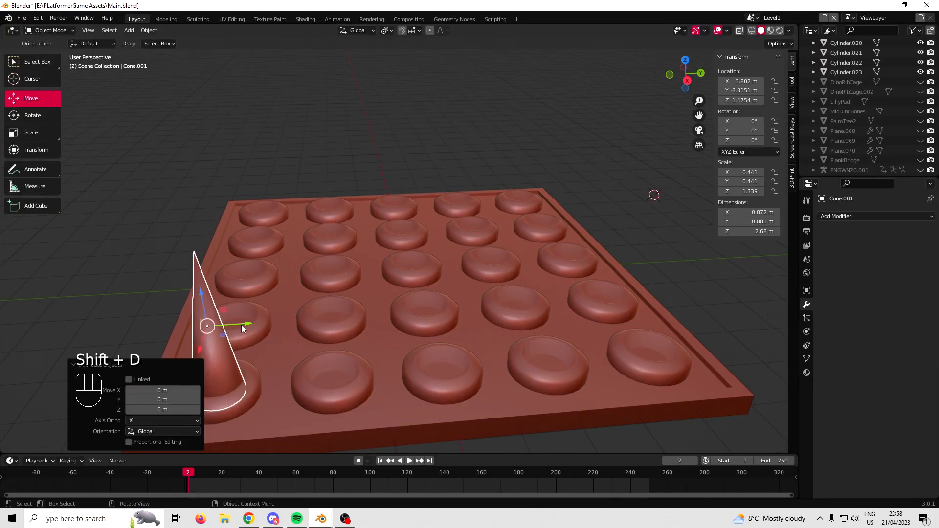
Duplicate the cone spike along Y until each of the five cylinders in the slab's edge row holds one
left_click_drag(370, 340, 491, 325)
key("shift+d")
middle_click_drag(469, 325, 435, 324)
key("shift+d")
left_click_drag(374, 318, 488, 342)
key("shift+d")
left_click_drag(488, 342, 602, 385)
Select the five spikes of the edge row and duplicate them along X onto the next row of cylinders
left_click(447, 353, "shift")
left_click(335, 340, "shift")
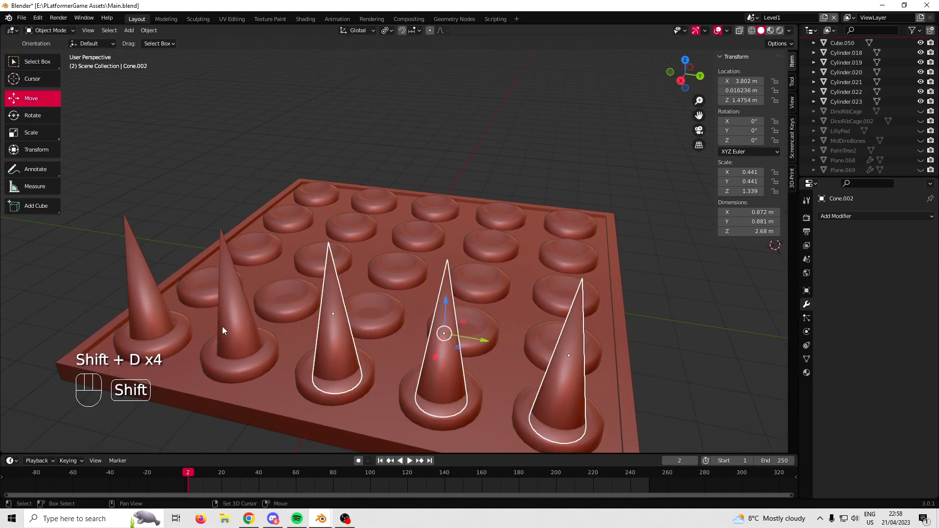
left_click(225, 326, "shift")
left_click(147, 314, "shift")
scroll(245, 337, "down", 4)
middle_click_drag(303, 361, 352, 345)
key("shift+d")
right_click(256, 233)
left_click_drag(227, 231, 284, 245)
scroll(339, 290, "up", 2)
Duplicate the spike row further along X until all five rows of cylinders hold spikes
left_click(463, 217)
middle_click_drag(480, 207, 420, 244)
key("shift+d")
left_click(440, 234)
key("shift+d")
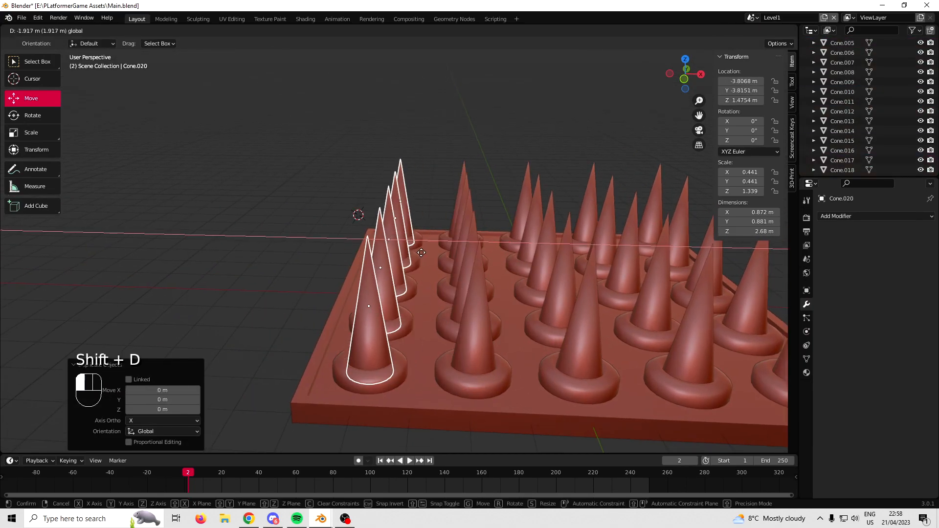
left_click(418, 249)
Select the slab and apply its scale
scroll(432, 320, "down", 5)
key("a")
key("a")
mouse_move(433, 319)
middle_mouse_down()
mouse_move(412, 322)
mouse_move(425, 354)
mouse_move(456, 370)
mouse_move(470, 336)
mouse_move(507, 335)
mouse_move(581, 360)
mouse_move(447, 330)
middle_mouse_up()
key("a")
key("a")
left_click(446, 330)
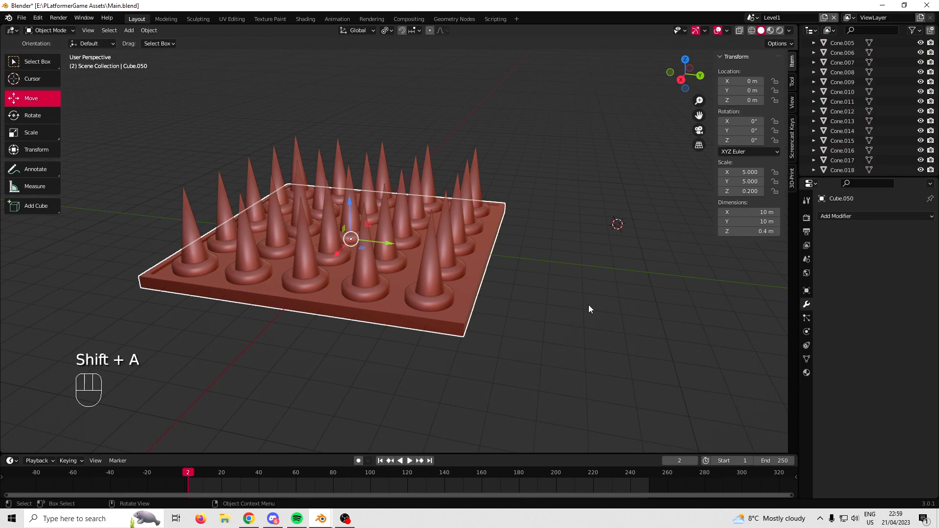
key("ctrl+a")
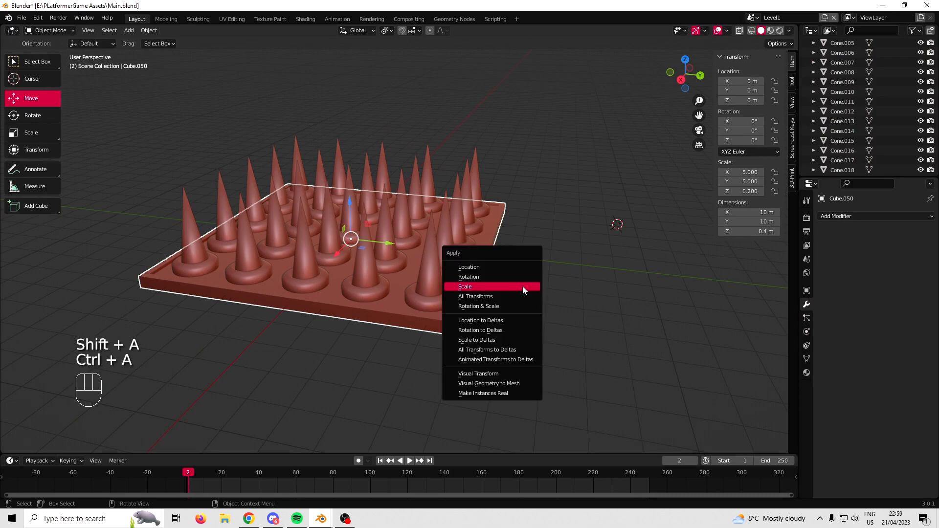
left_click(469, 287)
key("Tab")
key("Tab")
key("Tab")
key("Tab")
middle_click_drag(470, 293, 507, 348)
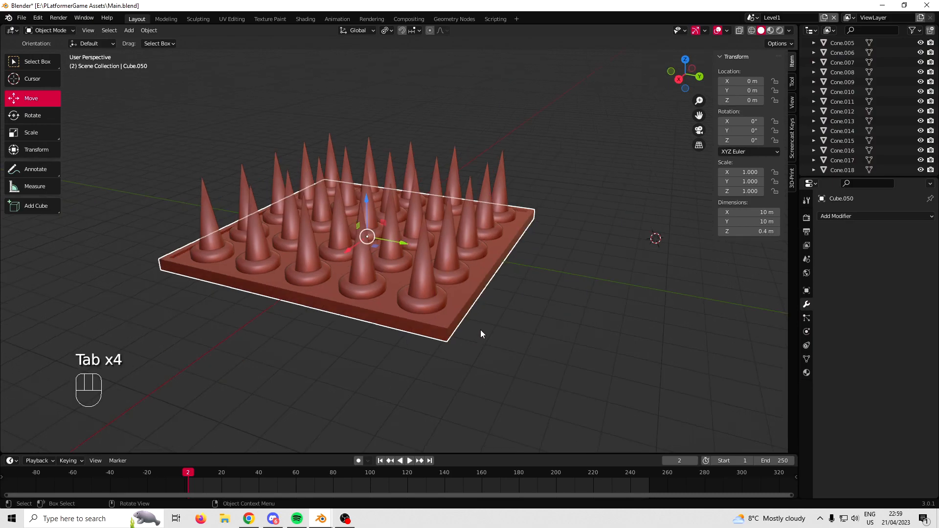
Bevel all edges of the slab with a width of about 0.05 m and one segment
key("Tab")
key("a")
middle_click_drag(549, 346, 496, 282, "shift")
scroll(549, 325, "up", 4)
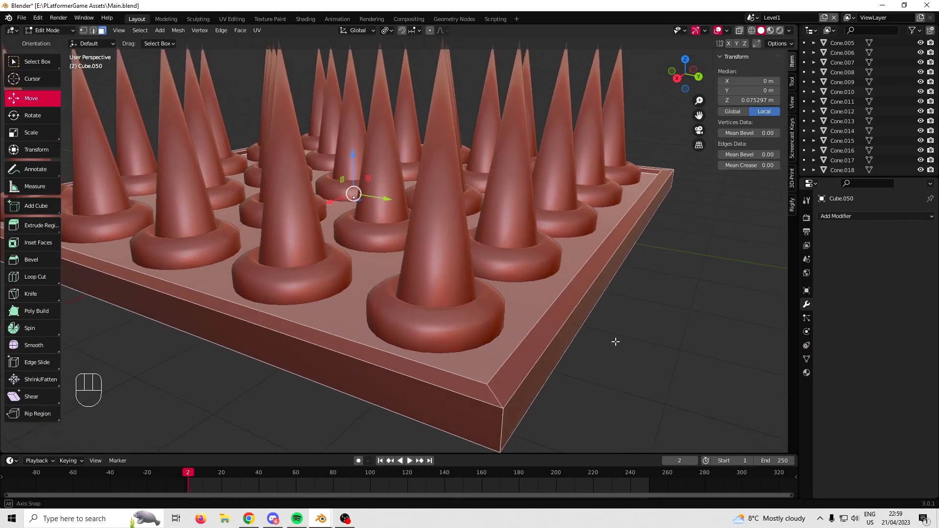
middle_click_drag(614, 341, 622, 344)
key("ctrl+b")
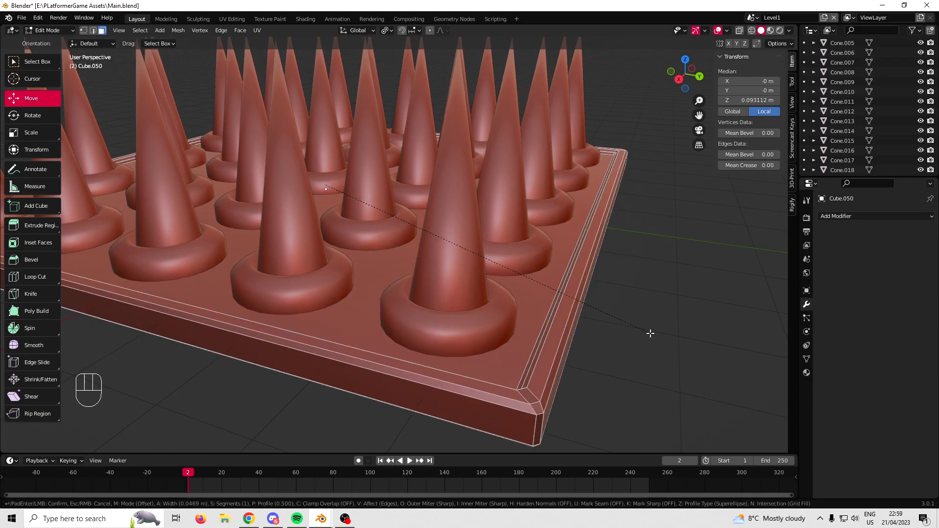
left_click(650, 332)
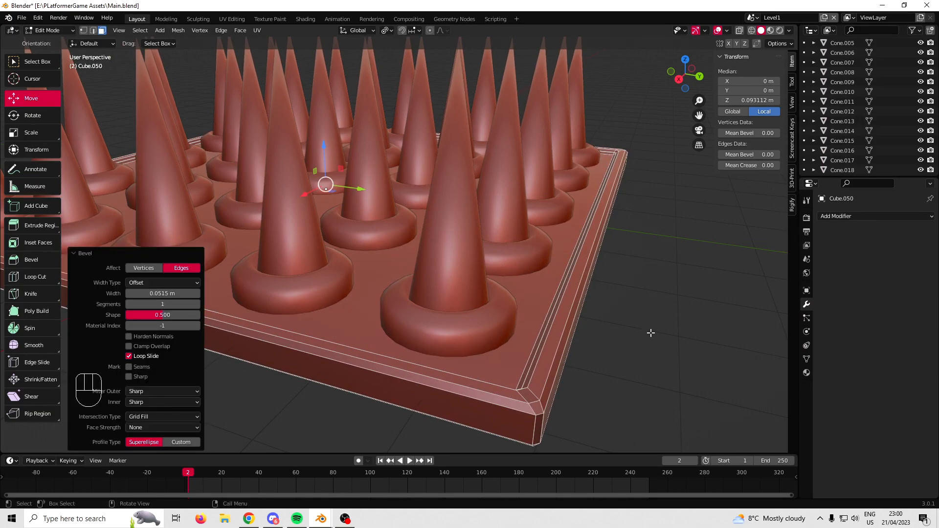
key("Tab")
Examine the bevelled slab and the spike grid from several angles
scroll(650, 333, "down", 1)
middle_click_drag(650, 333, 611, 334)
key("a")
key("a")
scroll(469, 331, "up", 1)
middle_click_drag(440, 329, 483, 330)
key("a")
key("a")
key("a")
key("a")
middle_click_drag(671, 372, 659, 337)
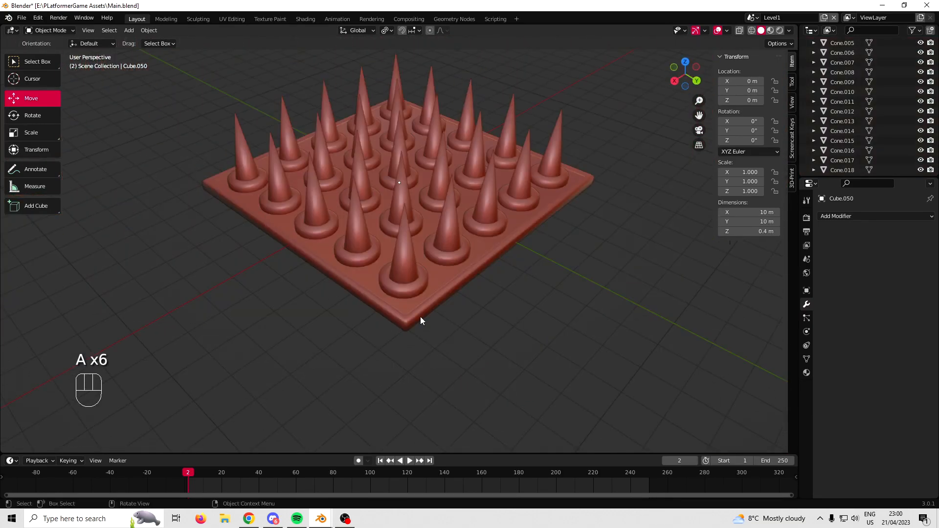
middle_click_drag(420, 317, 323, 282)
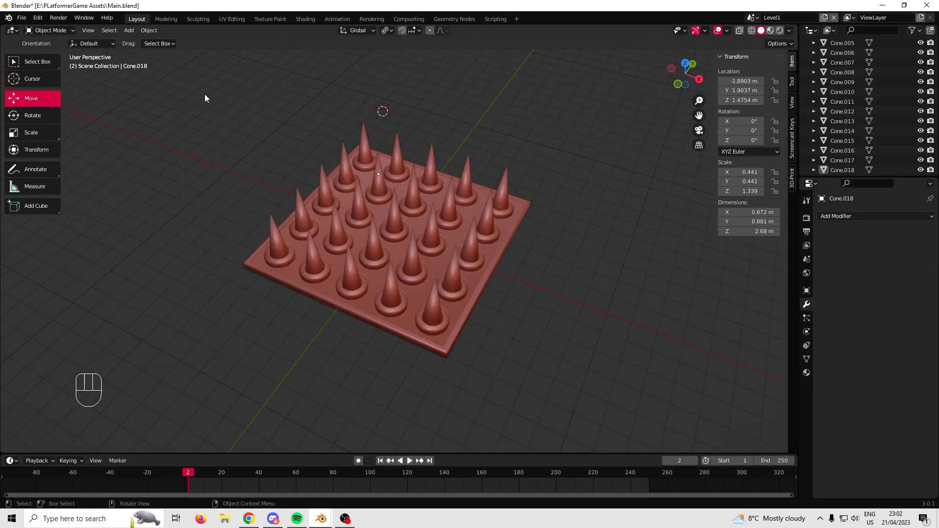
Select all spikes and the base, make the slab the active object, and join everything into one mesh
left_click_drag(204, 95, 605, 384)
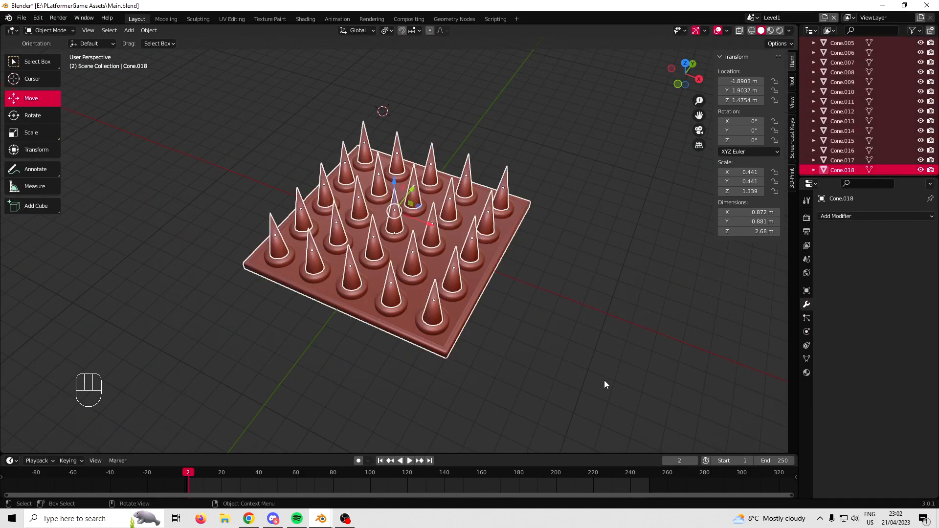
scroll(604, 384, "up", 5)
left_click(505, 322, "shift")
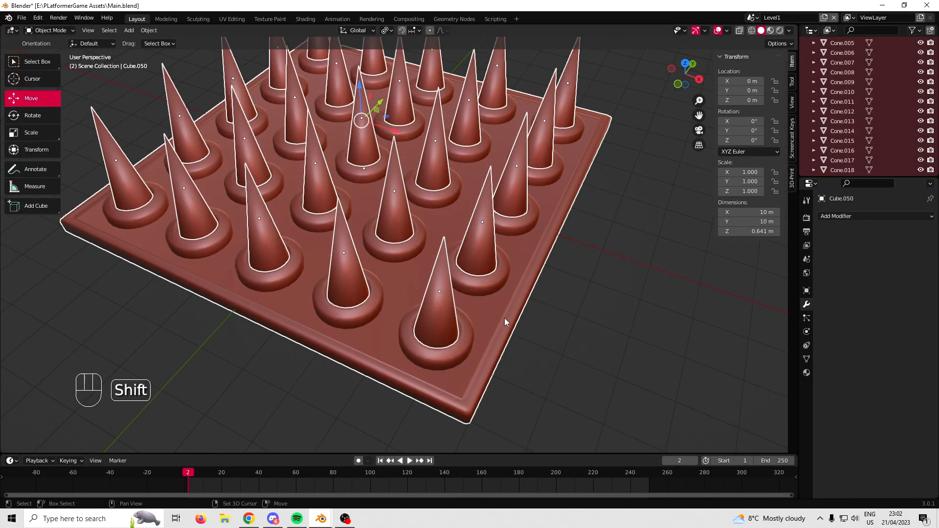
scroll(505, 322, "down", 4)
right_click(490, 259)
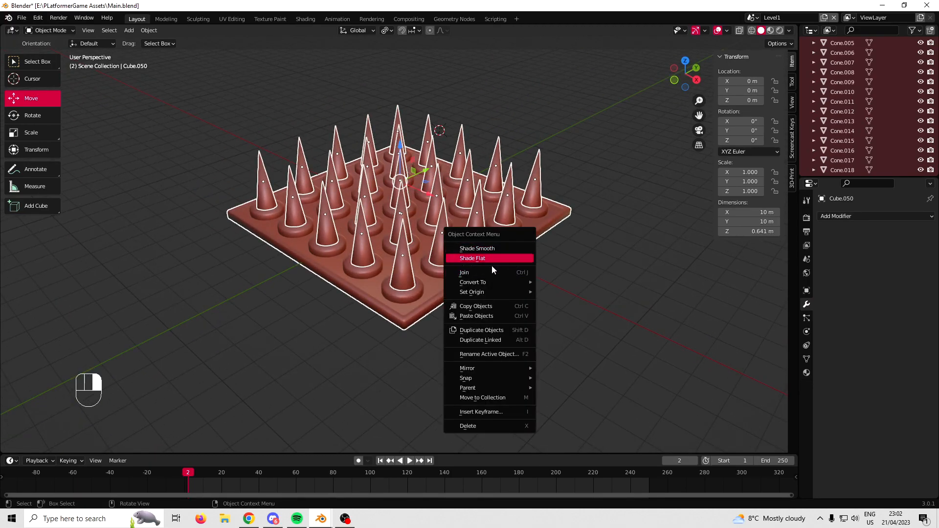
left_click(493, 272)
Add a single-bone armature scaled to about 2.77, centre it over the slab and raise it to about 4.86 m in Z
middle_click_drag(500, 272, 507, 233)
key("shift+a")
mouse_move(504, 337)
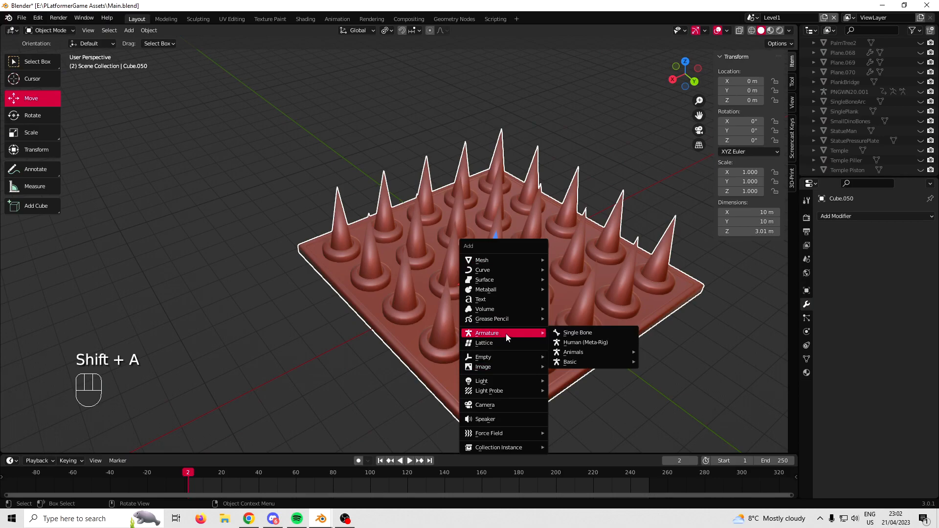
left_click(579, 333)
scroll(586, 251, "down", 2)
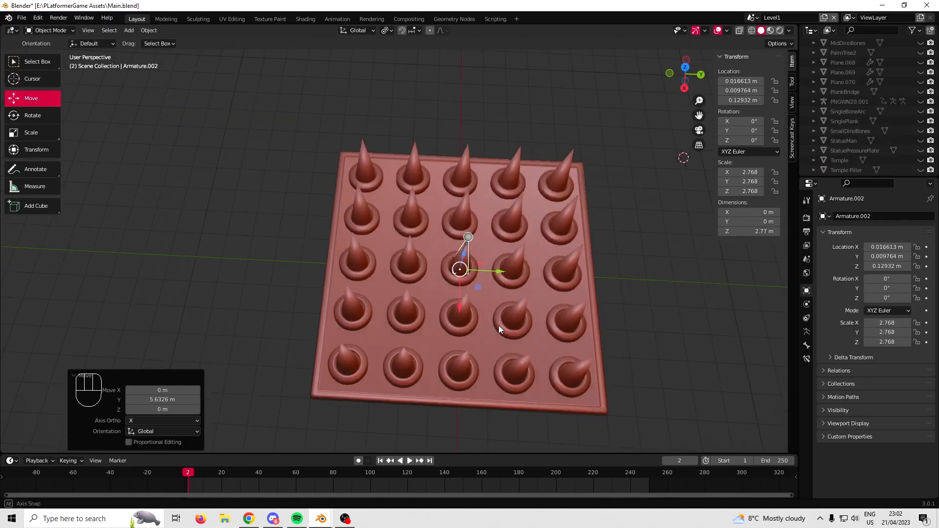
middle_click_drag(498, 325, 479, 244)
scroll(479, 244, "down", 1)
left_click_drag(446, 253, 473, 159)
key("a")
key("a")
middle_click_drag(474, 159, 436, 166)
Parent the spike trap mesh to the armature using Armature Deform With Empty Groups
left_click(436, 166)
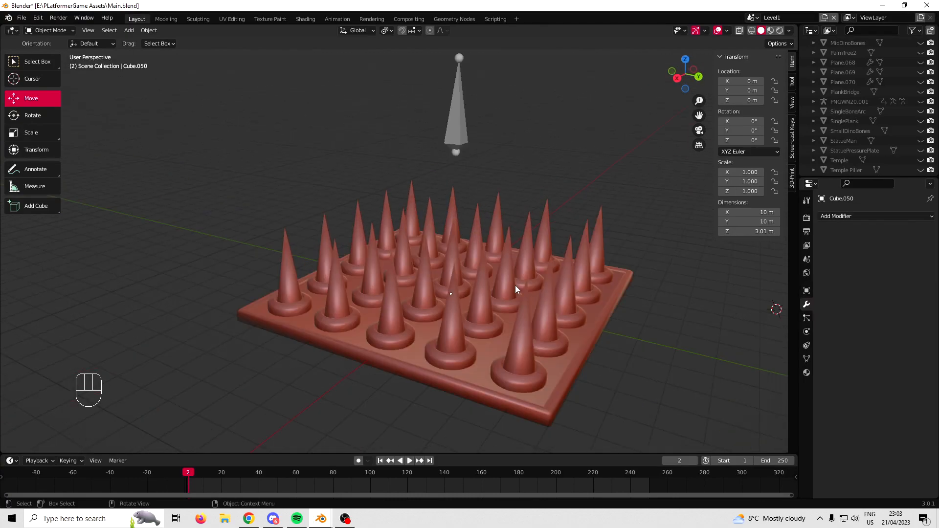
left_click(515, 286)
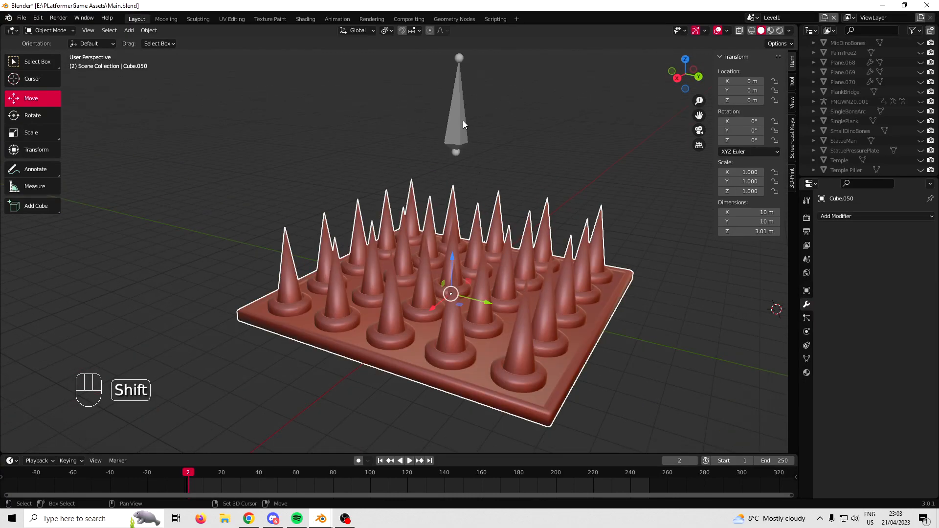
left_click(462, 122, "shift")
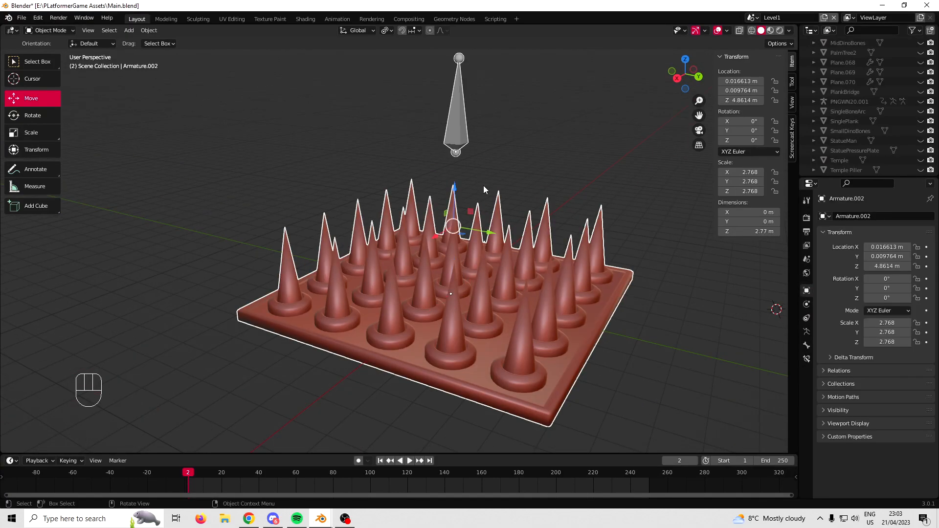
key("ctrl+p")
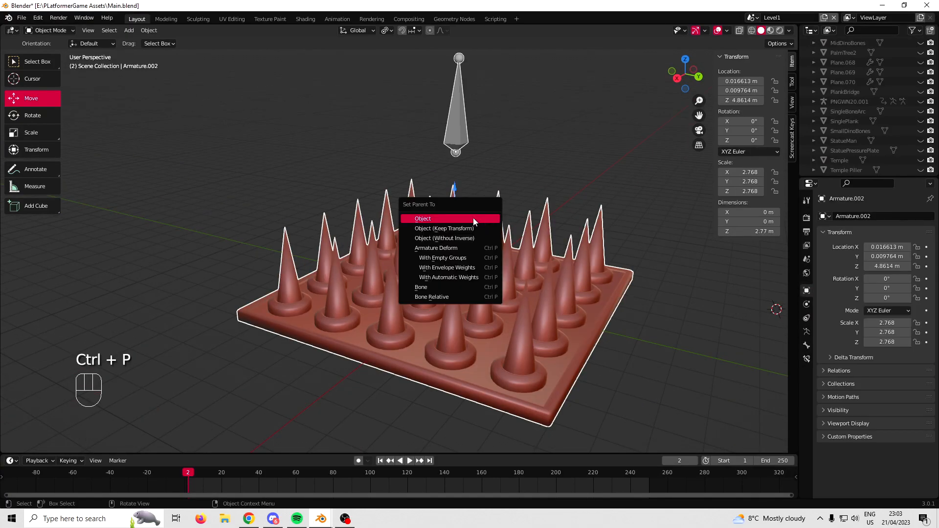
left_click(469, 259)
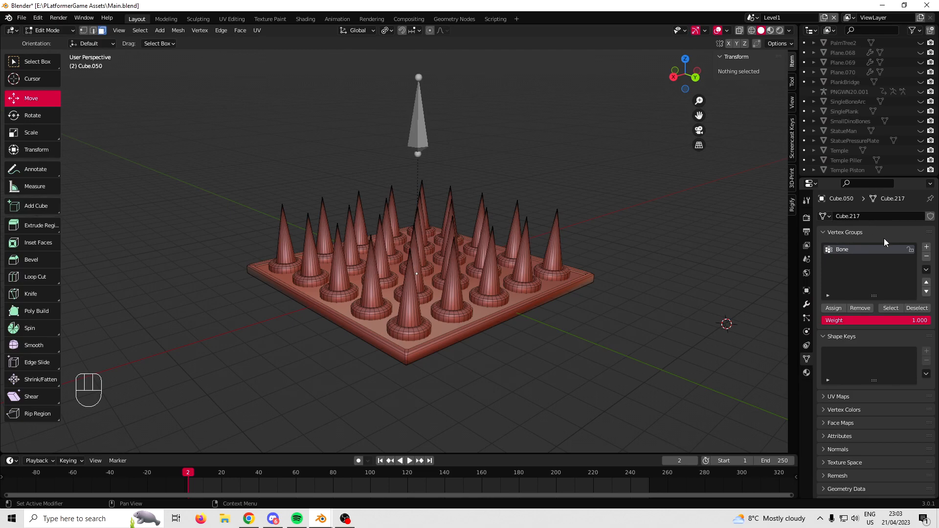
Assign all 25 spike cones of the mesh to the Bone vertex group with weight 1.000, and save the file
middle_click_drag(502, 275, 383, 340)
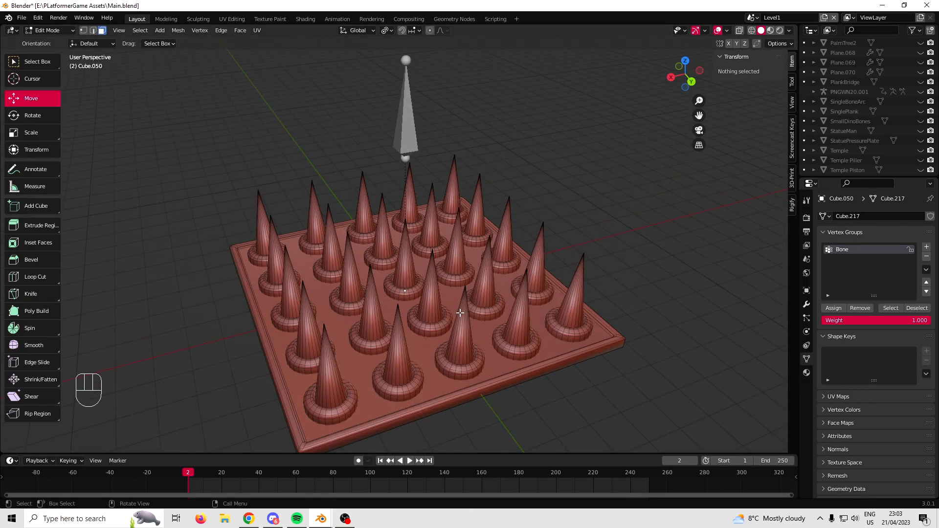
middle_click_drag(459, 313, 391, 376)
key("l")
key("l")
key("l")
key("l")
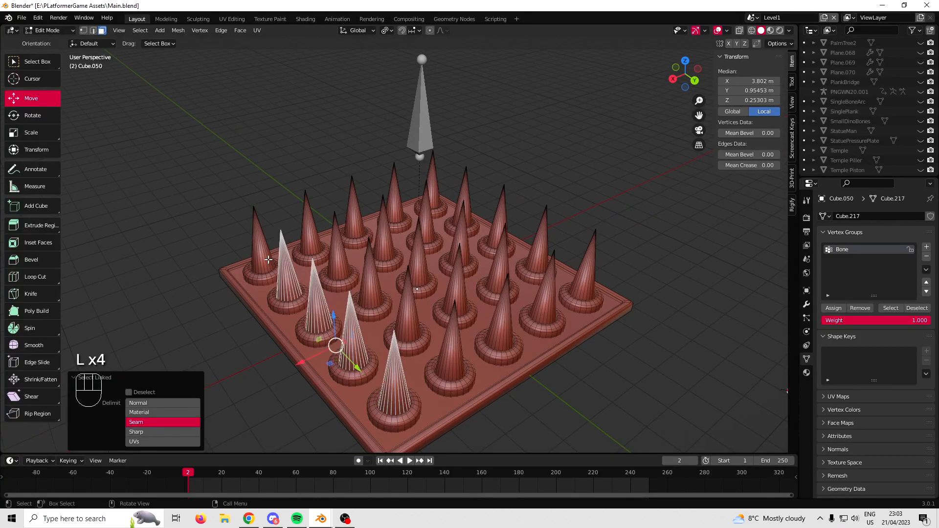
key("l")
key("l")
key("l")
key("l")
key("l")
key("l")
key("l")
key("l")
key("l")
key("l")
key("l")
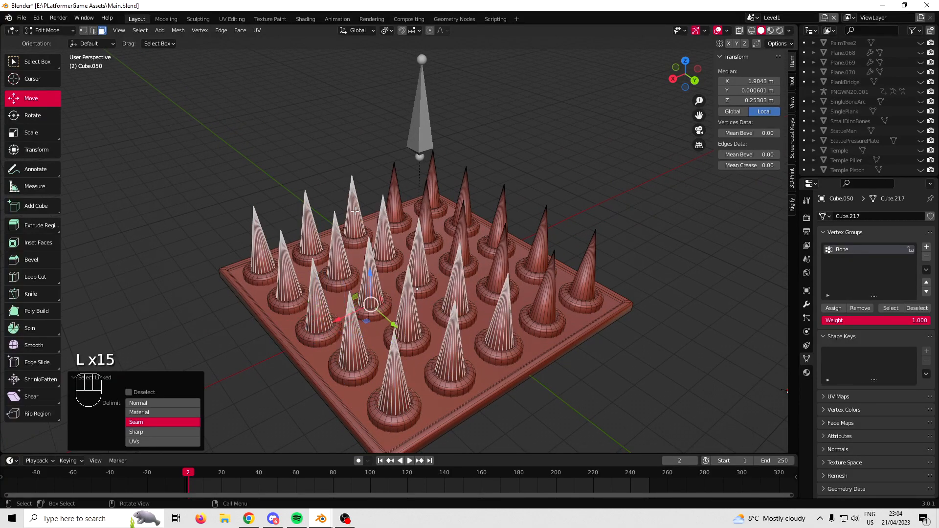
middle_click_drag(355, 211, 372, 220)
key("l")
key("l")
key("l")
key("l")
key("l")
key("l")
key("l")
key("l")
key("l")
key("l")
key("l")
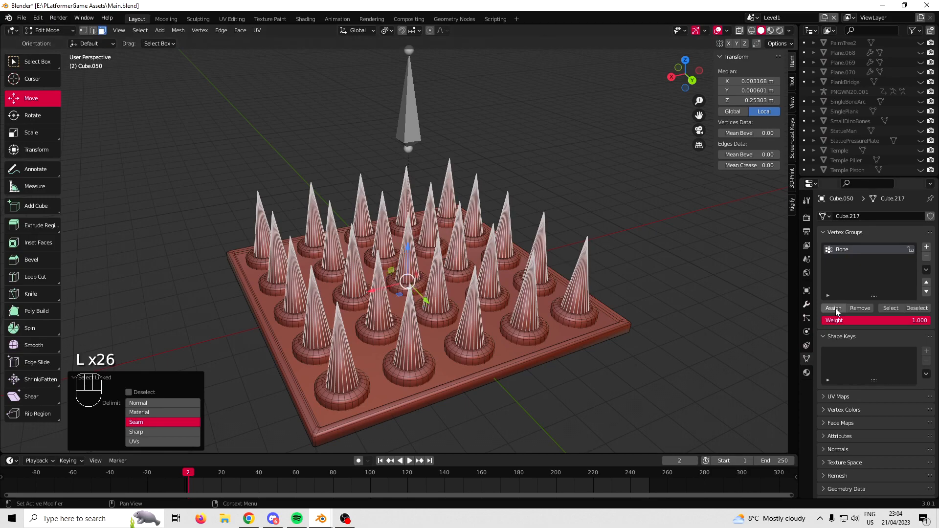
left_click(835, 308)
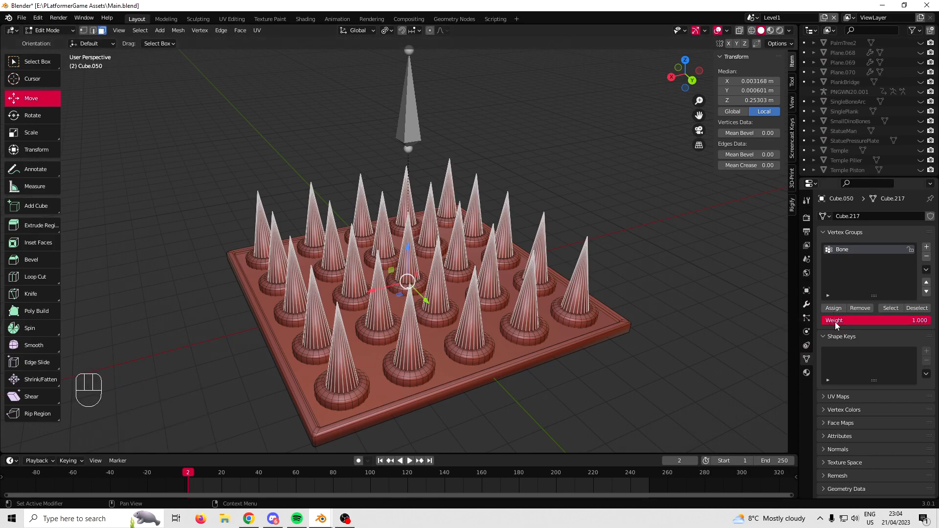
middle_click_drag(473, 184, 459, 180)
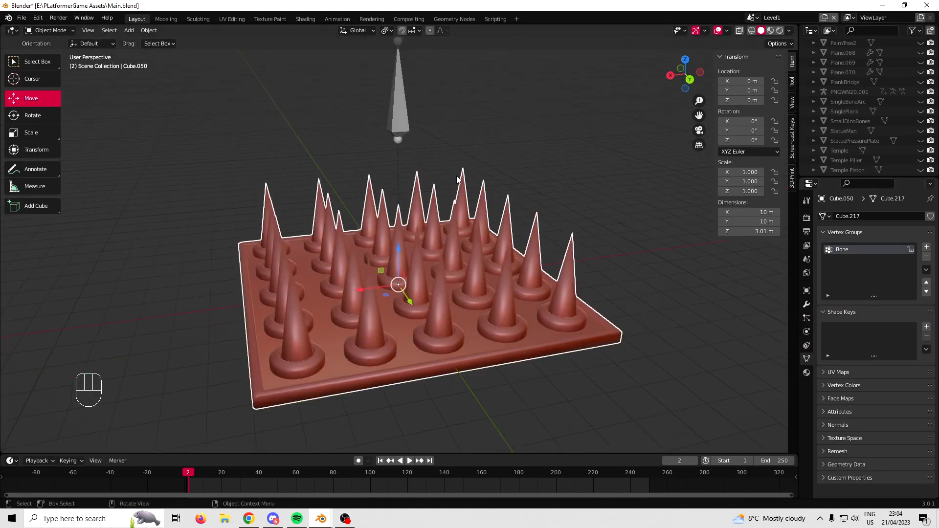
key("ctrl+s")
In Pose Mode, move the bone down along Z so the spikes sink below the cylinders
left_click(40, 31)
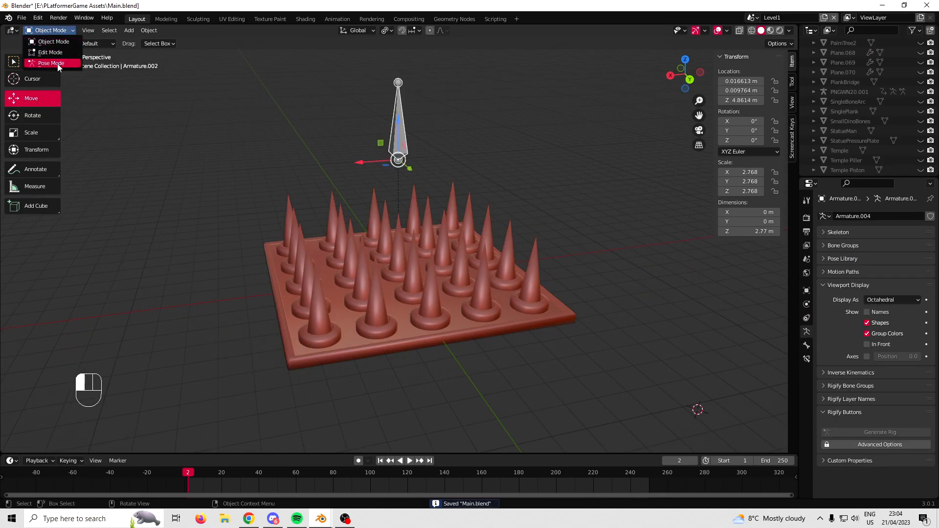
left_click(51, 63)
left_click(394, 128)
scroll(435, 157, "down", 1)
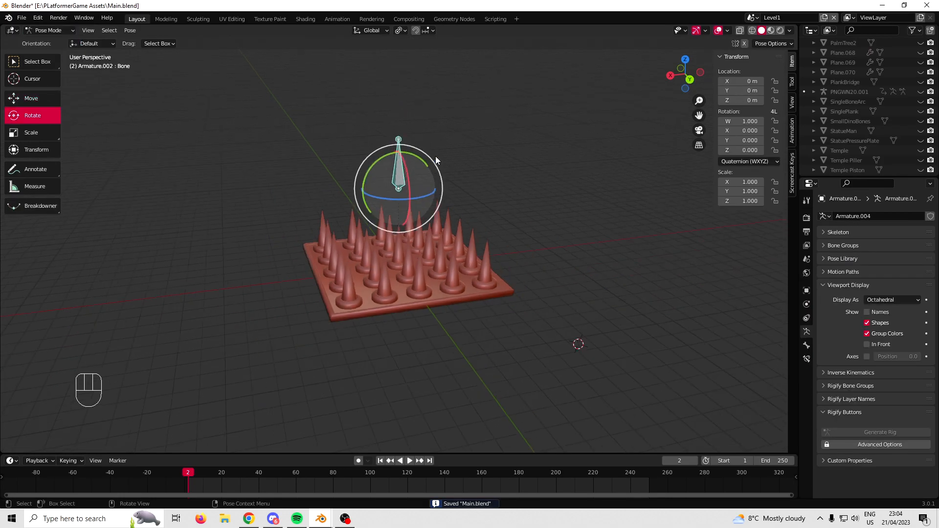
left_click(34, 100)
scroll(400, 154, "down", 1)
left_click_drag(396, 151, 427, 161)
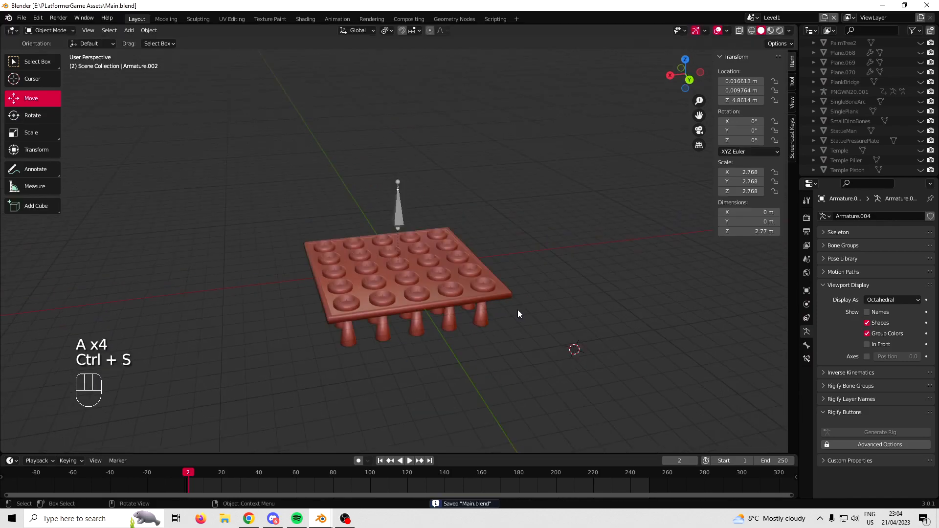
middle_click_drag(451, 330, 449, 315)
Add a plane at the world origin and scale it up to about 98.5 as a ground surface
middle_click_drag(398, 279, 467, 325)
key("shift+c")
key("shift+a")
left_click(548, 276)
middle_click_drag(549, 272, 537, 313)
key("s")
left_click(638, 64)
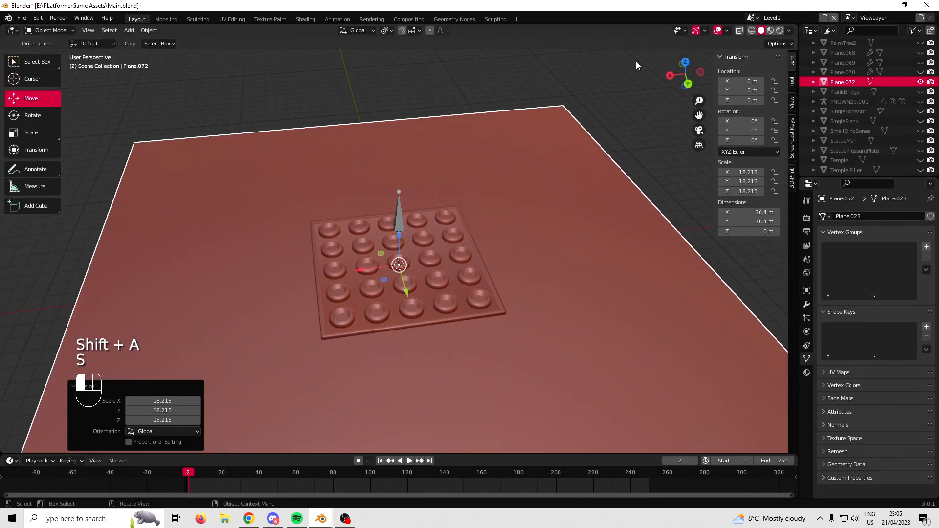
key("s")
left_click(587, 196)
key("a")
key("a")
Enlarge the timeline area and put the armature into Pose Mode at frame 1
middle_click_drag(482, 318, 468, 271)
scroll(405, 285, "up", 6)
middle_click_drag(404, 286, 450, 279)
scroll(461, 321, "up", 1)
scroll(451, 281, "down", 3)
left_click_drag(459, 454, 459, 389)
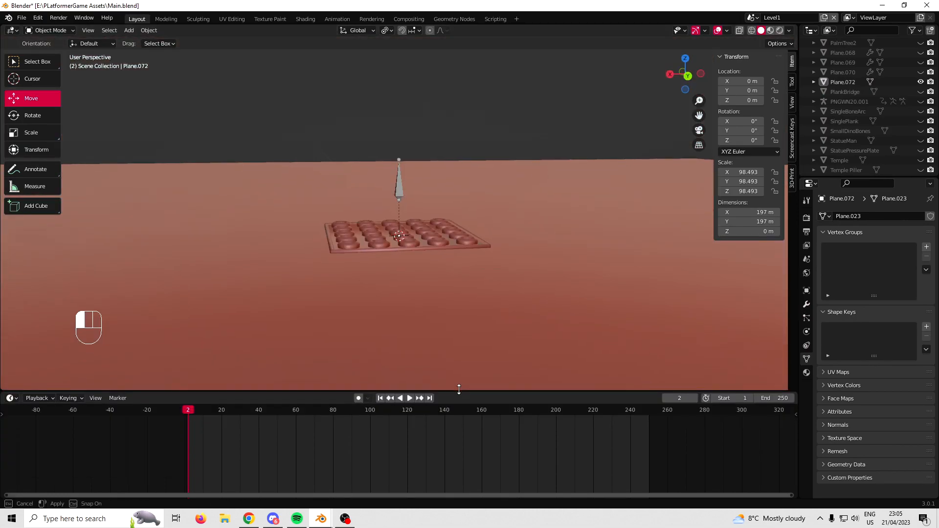
scroll(394, 408, "up", 1)
scroll(354, 367, "up", 6)
left_click(52, 28)
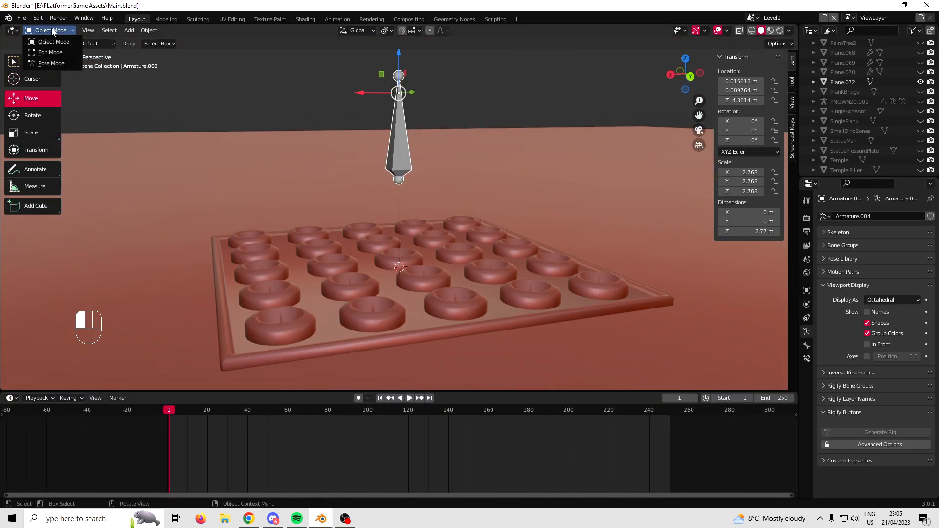
left_click(63, 62)
middle_click_drag(597, 196, 571, 199)
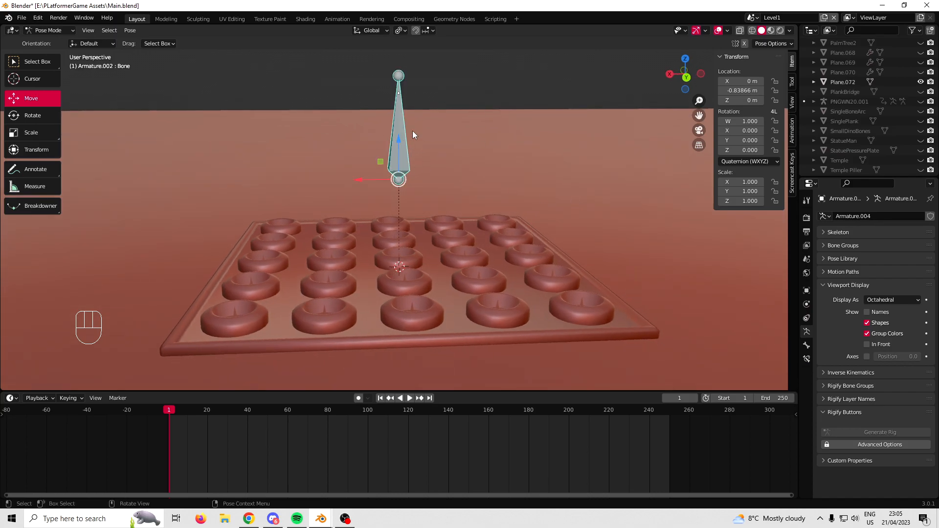
Test the bone's vertical travel by raising the spikes, and lower it to about -0.834 m in local Y to hide them
middle_click_drag(433, 151, 447, 184)
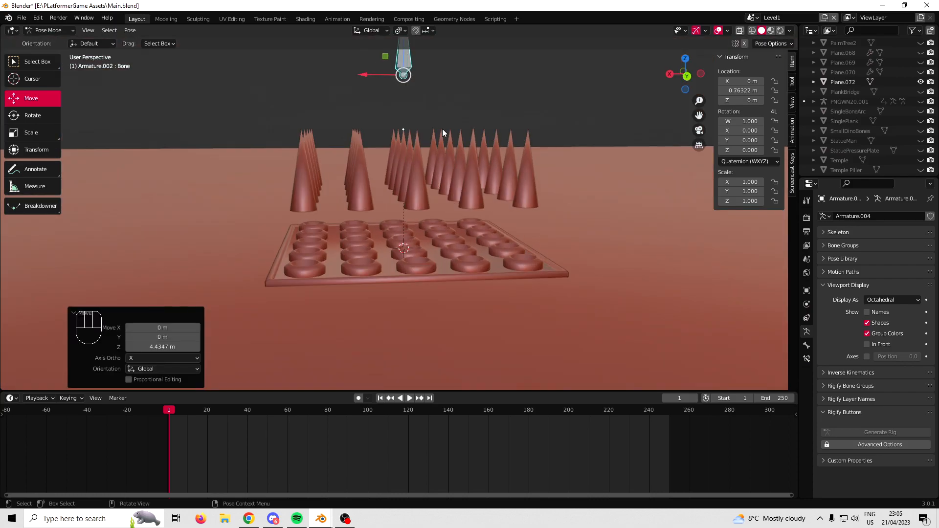
left_click_drag(400, 57, 413, 143)
mouse_move(413, 142)
middle_mouse_down()
mouse_move(380, 136)
mouse_move(394, 142)
mouse_move(400, 133)
middle_mouse_up()
left_click_drag(405, 121, 406, 120)
mouse_move(465, 175)
middle_mouse_down()
mouse_move(450, 197)
mouse_move(469, 173)
middle_mouse_up()
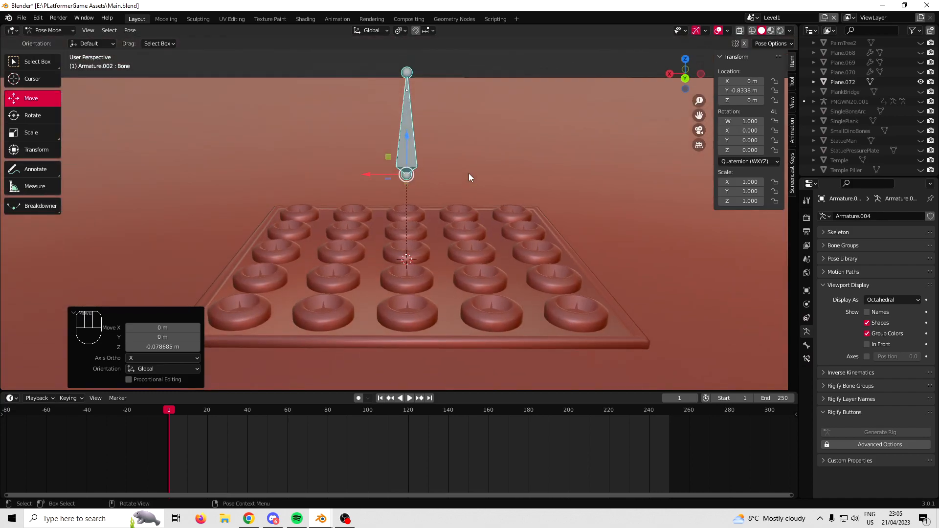
Insert a Location & Rotation keyframe for the lowered bone at frame 1 and duplicate that keyframe to frame 20
key("i")
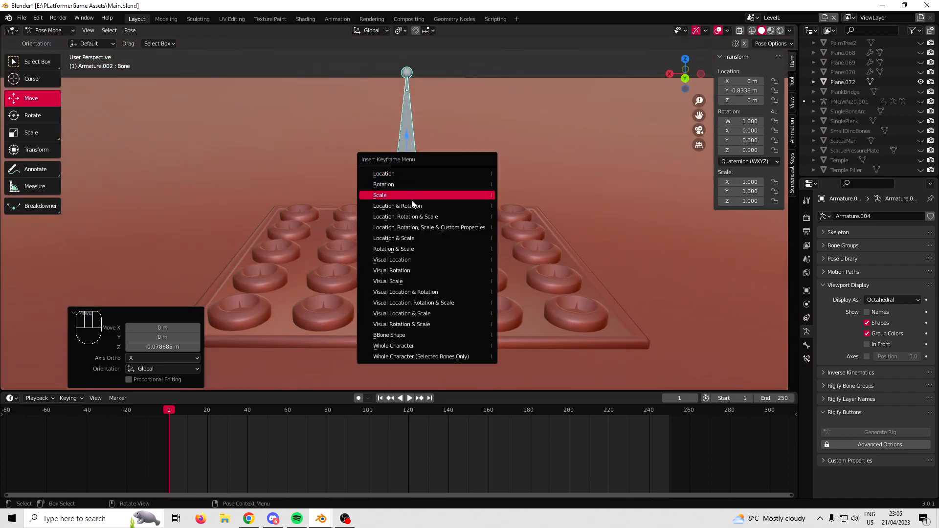
left_click(424, 206)
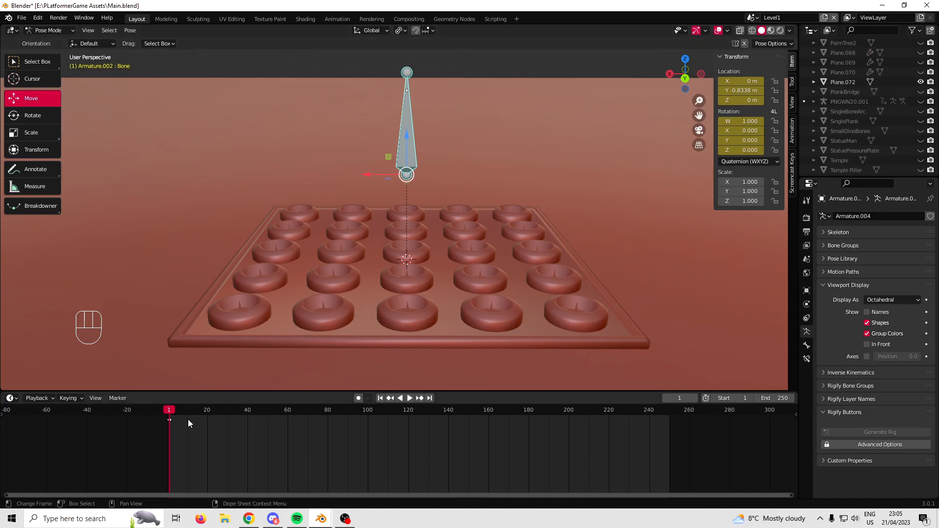
middle_click_drag(439, 252, 450, 252)
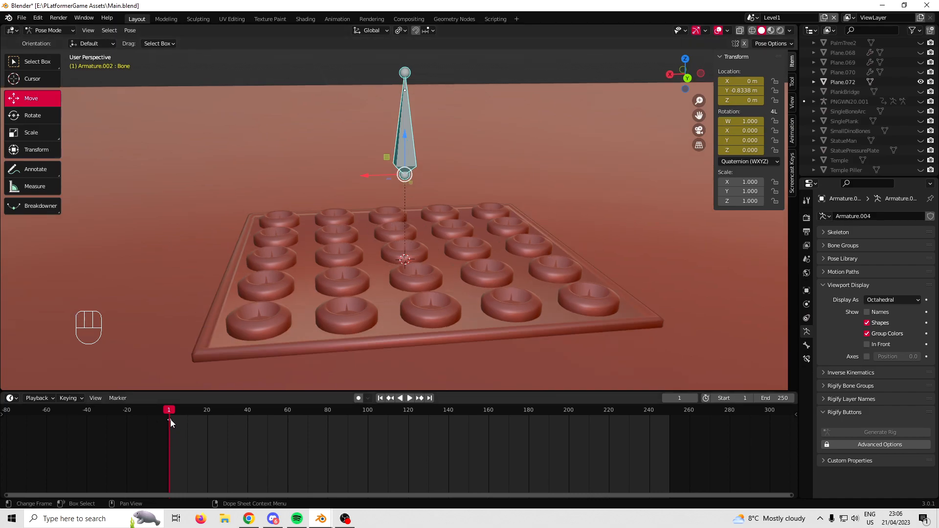
key("shift+d")
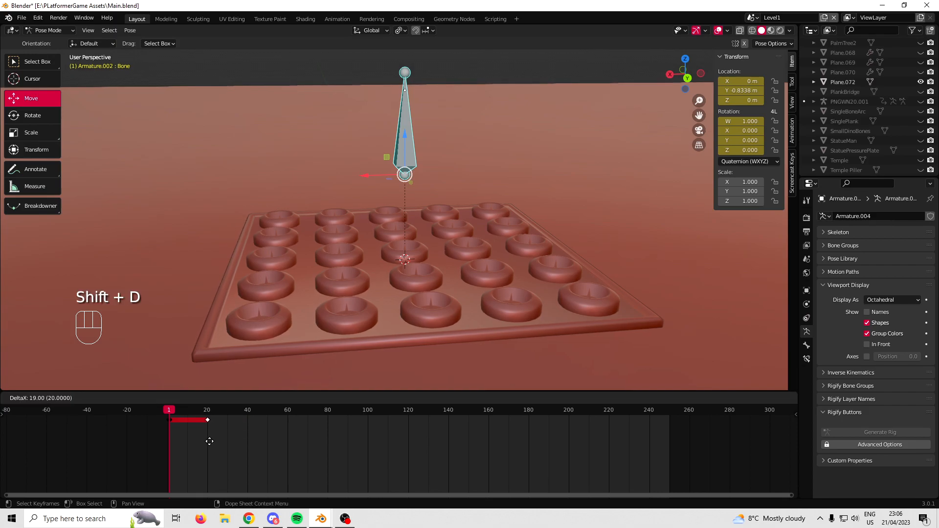
left_click(209, 441)
At frame 30, raise the bone about 2.4 m along Z so the spikes stick out, and insert a Location & Rotation keyframe
key("space")
left_click(203, 452)
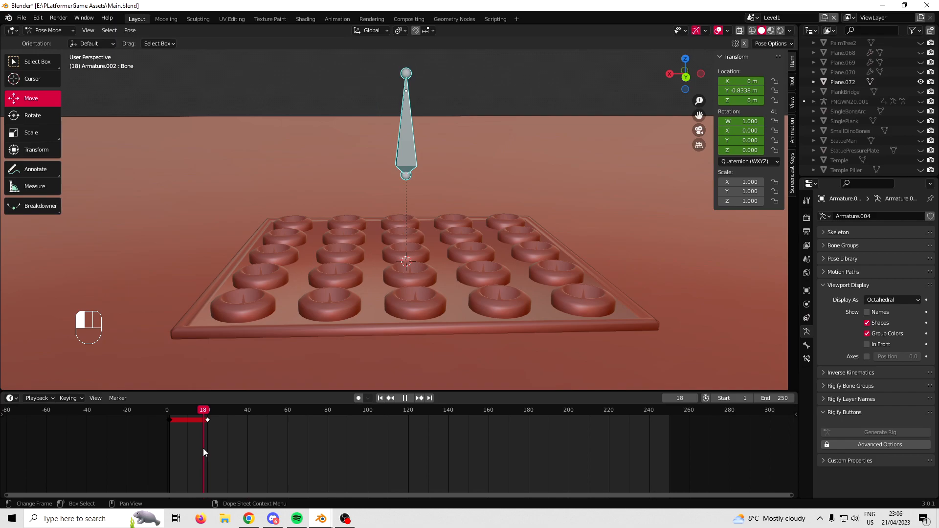
key("space")
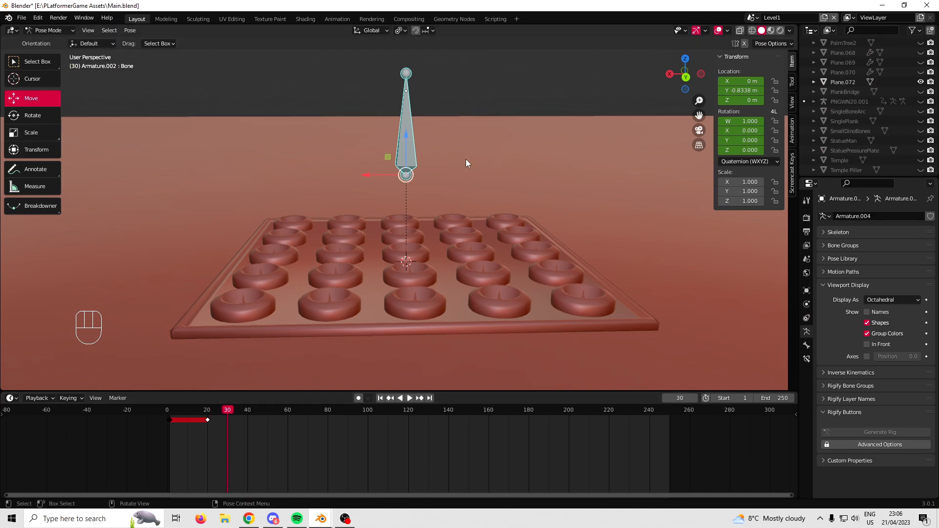
scroll(465, 159, "down", 1)
middle_click_drag(419, 160, 388, 163)
left_click_drag(403, 142, 408, 89)
middle_click_drag(379, 139, 522, 216)
key("i")
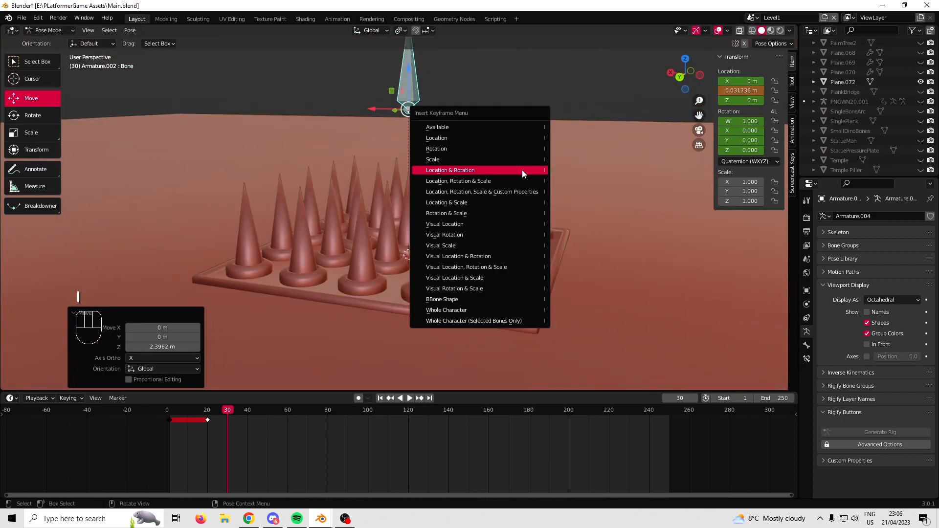
left_click(521, 170)
Duplicate the raised-spike keyframe from frame 30 to frame 40 to hold the pose
middle_click_drag(318, 273, 359, 271)
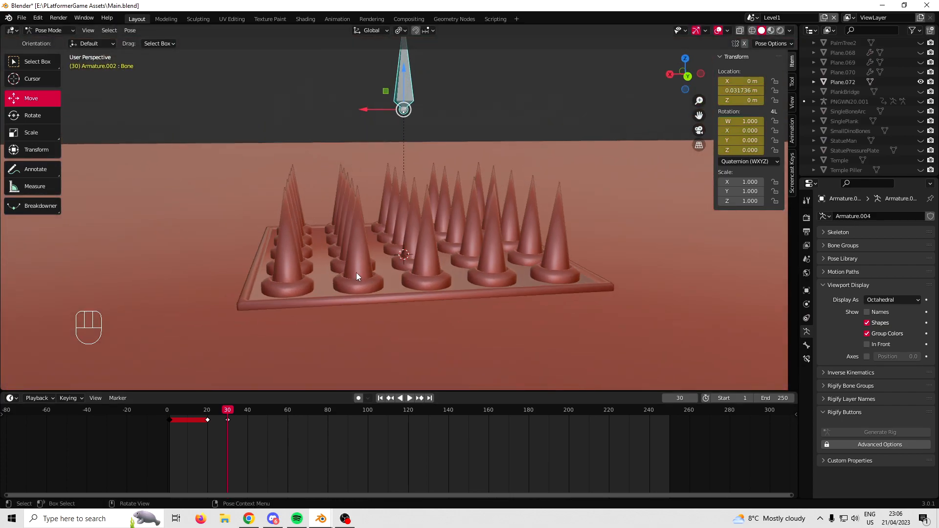
key("shift+d")
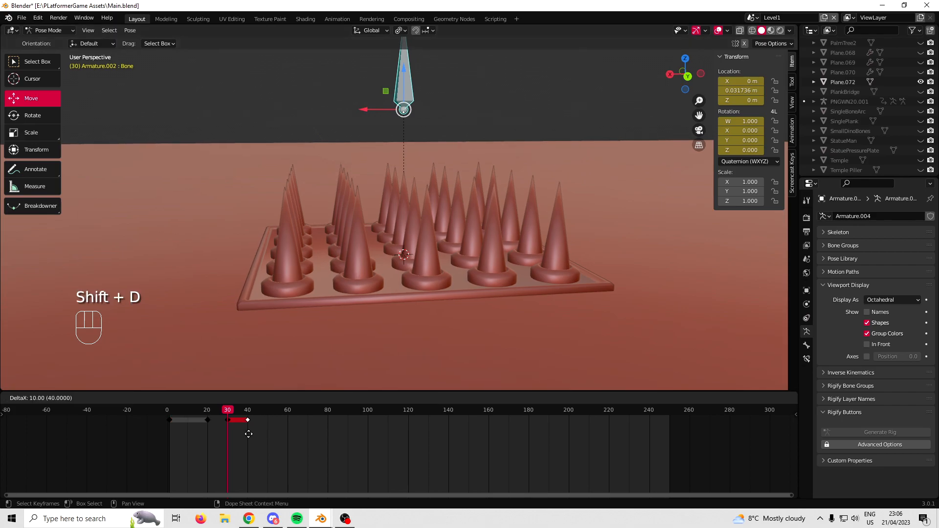
left_click(248, 434)
Duplicate the lowered-spike keyframes from frames 1 and 20 to frames 50 and 69, and scrub through the animation
middle_click_drag(242, 435, 289, 444)
scroll(289, 444, "up", 2)
left_click(190, 420)
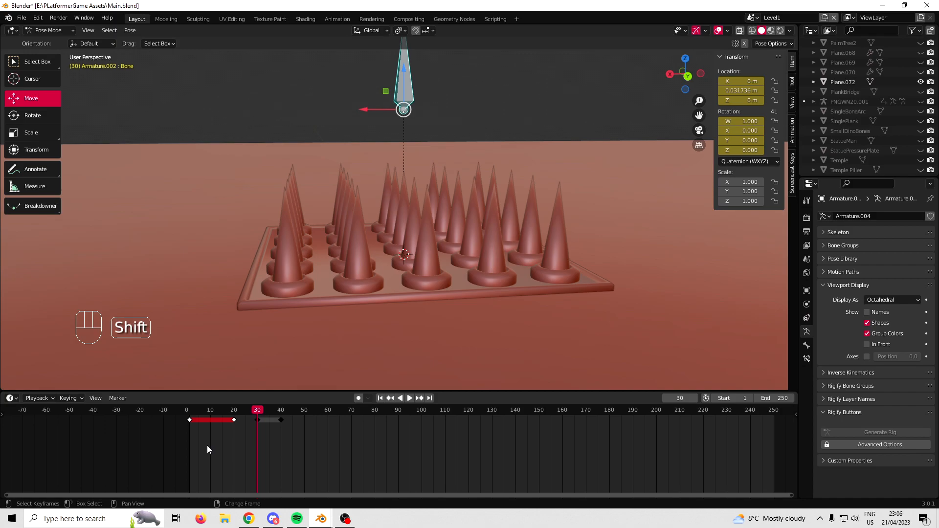
key("shift+d")
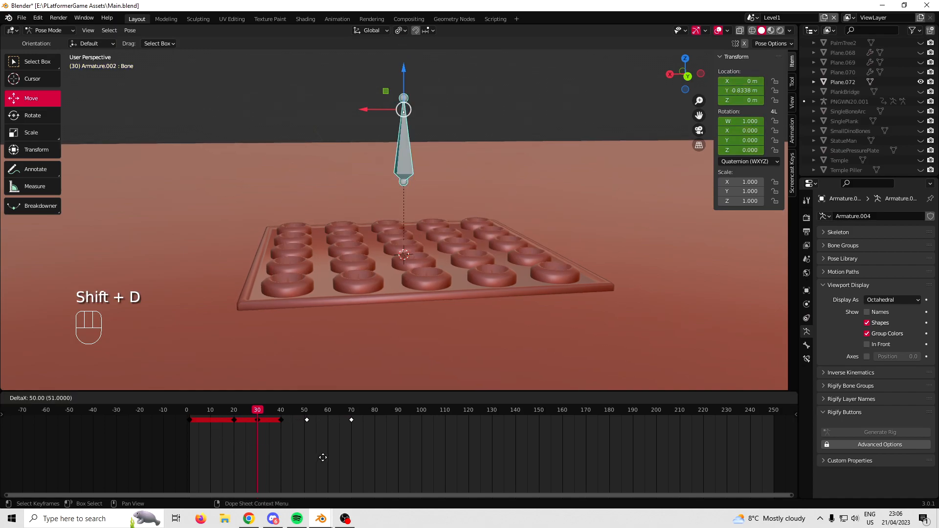
left_click(322, 457)
left_click_drag(254, 410, 345, 439)
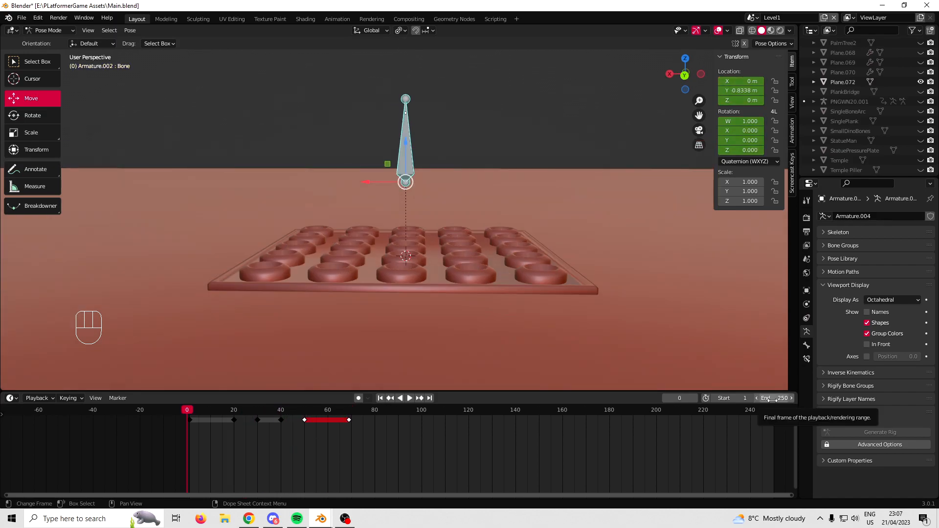
Set the end frame of the playback range to 70
left_click(772, 400)
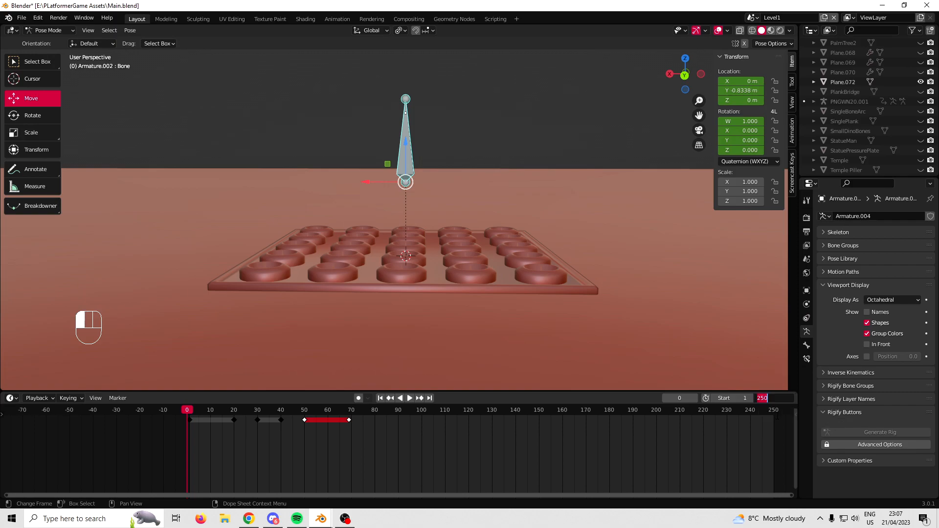
type("70")
key("Return")
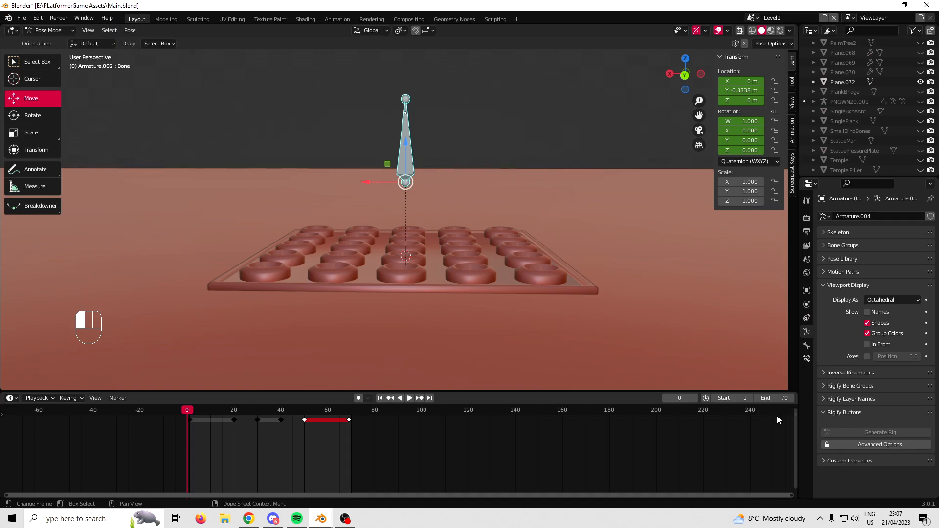
Play back the spike animation over the shortened frame range to check its timing
key("Home")
middle_click_drag(392, 453, 656, 464)
middle_click_drag(322, 481, 332, 480)
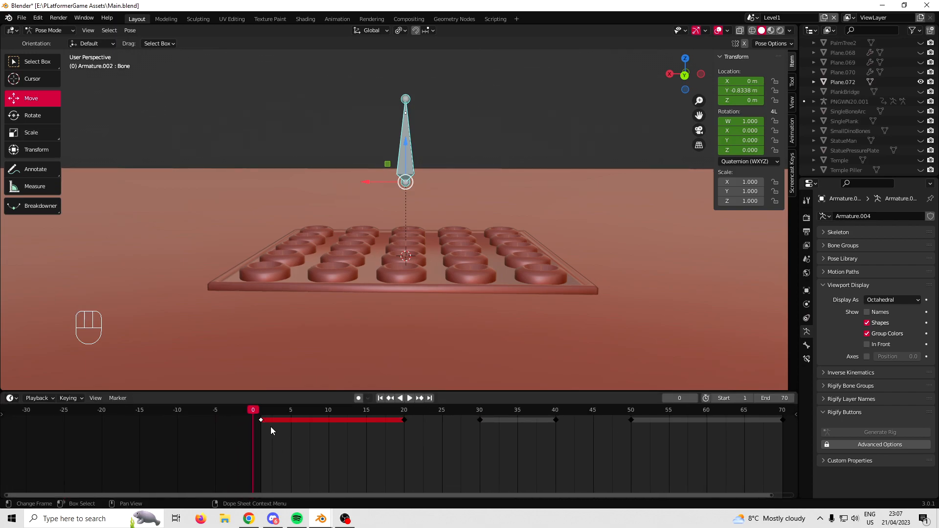
scroll(502, 459, "down", 5)
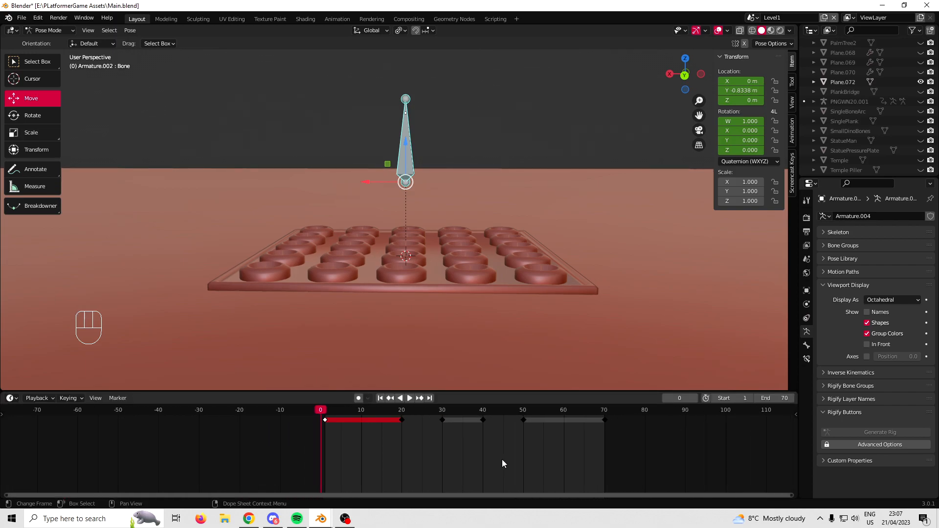
left_click(412, 400)
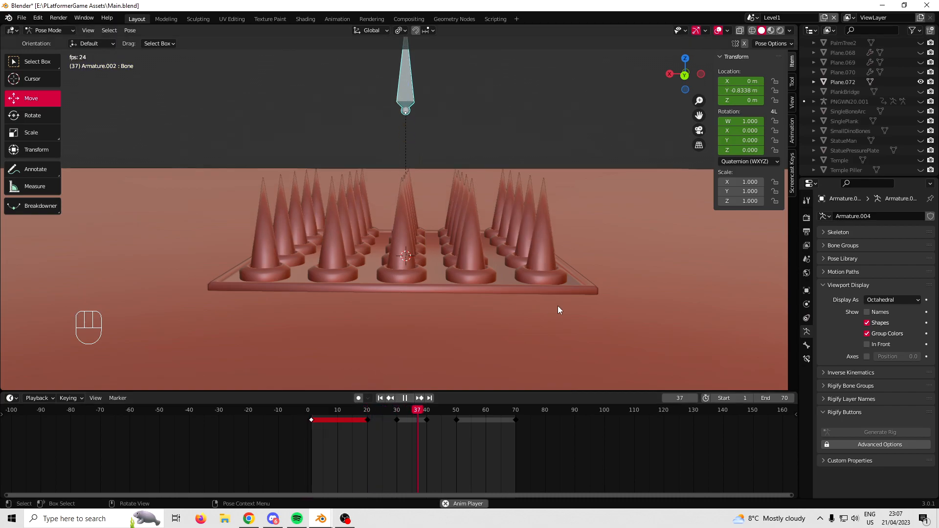
key("space")
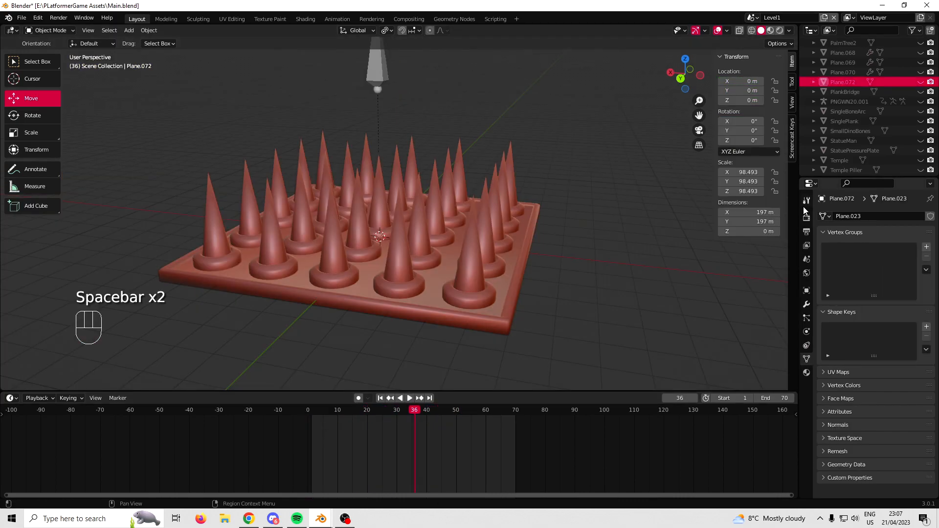
Set the output frame rate to 60 fps and play back the spike animation at that speed
left_click(806, 231)
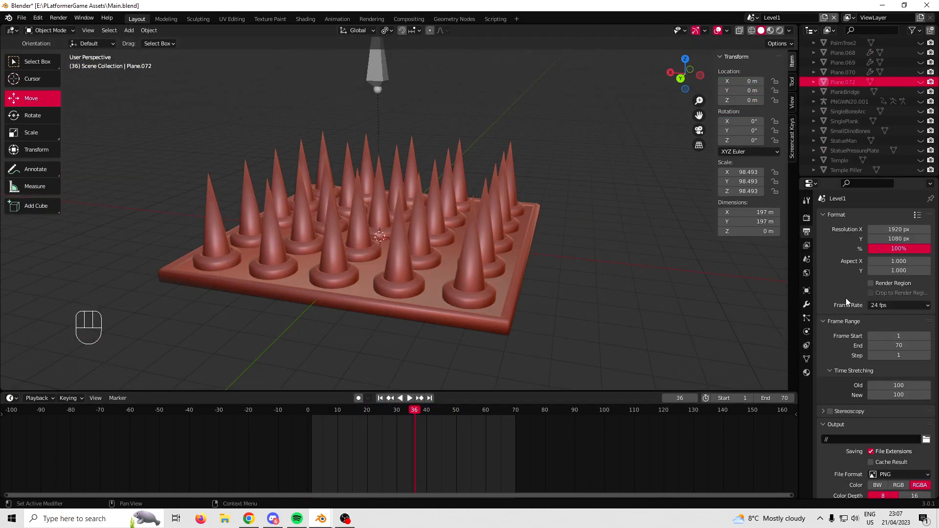
left_click(887, 305)
left_click(891, 385)
key("space")
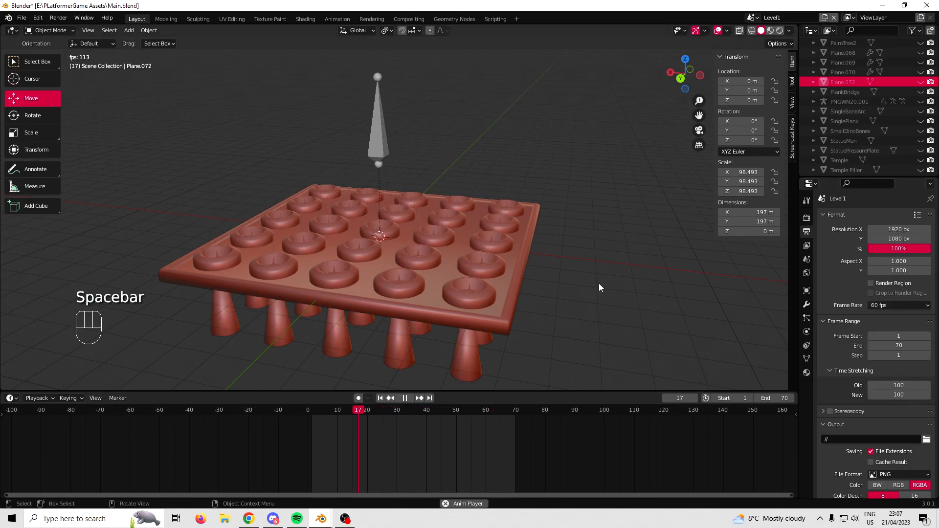
scroll(438, 260, "up", 2)
middle_click_drag(436, 260, 400, 249)
scroll(455, 250, "down", 1)
middle_click_drag(467, 248, 441, 243)
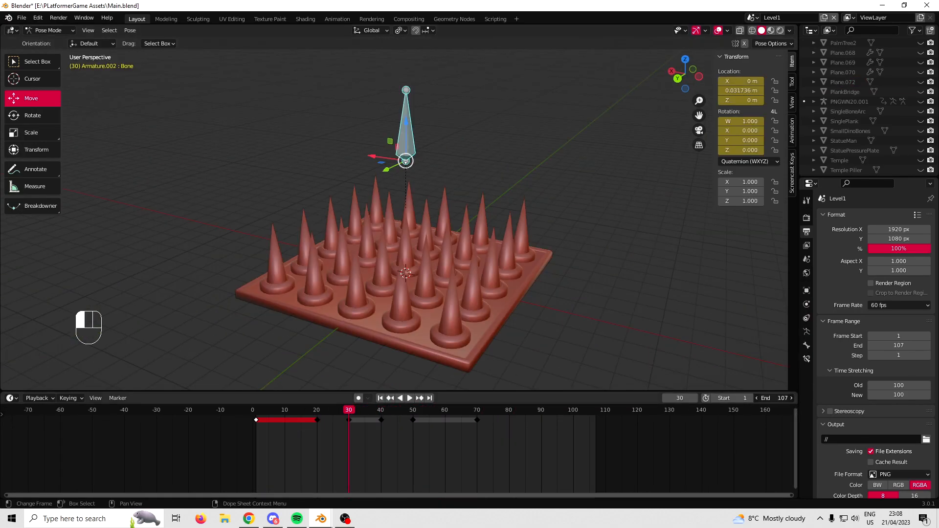
Shift the keyframes at frames 40, 50 and 70 forward by 20 frames, to frames 60, 70 and 90
scroll(583, 443, "up", 1)
key("a")
key("a")
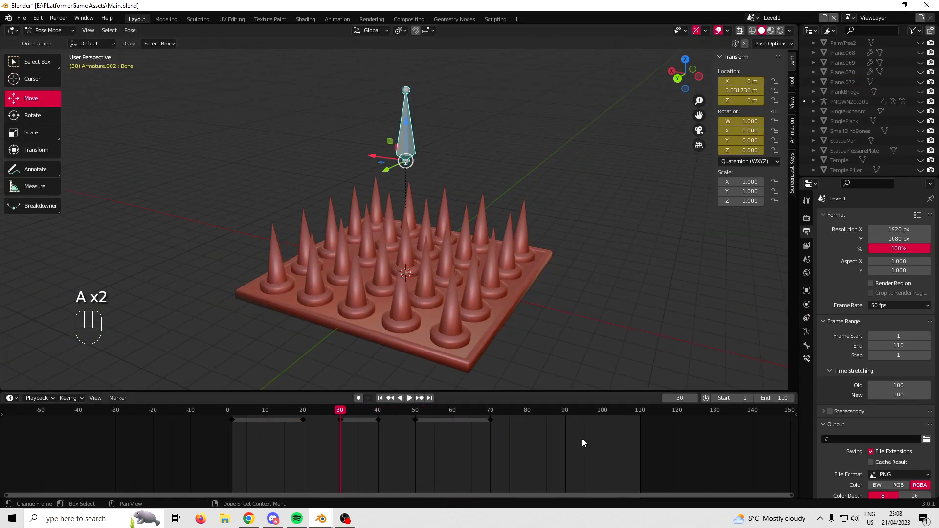
key("c")
left_click_drag(390, 432, 489, 423)
right_click(505, 424)
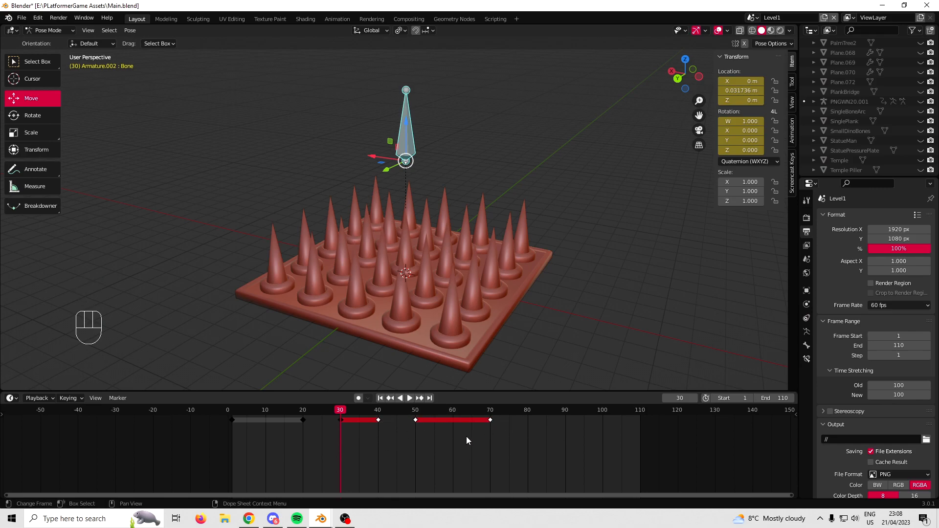
key("g")
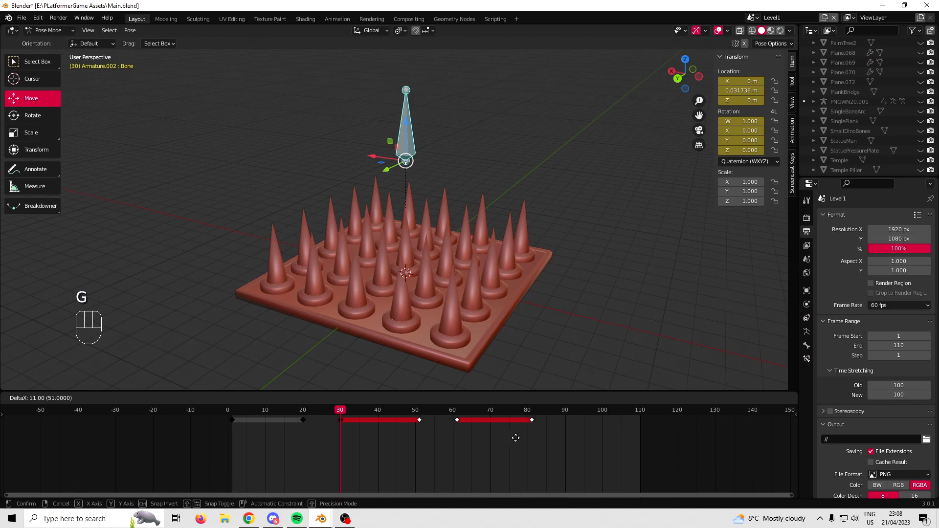
left_click(549, 436)
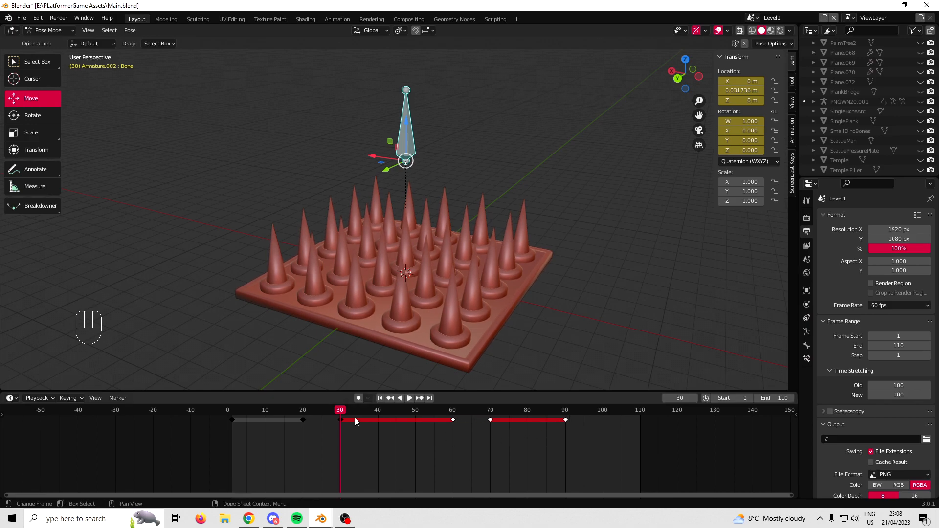
Shift the same three keyframes another 20 frames forward, to frames 80, 90 and 110, and play back the animation
left_click(254, 409)
key("space")
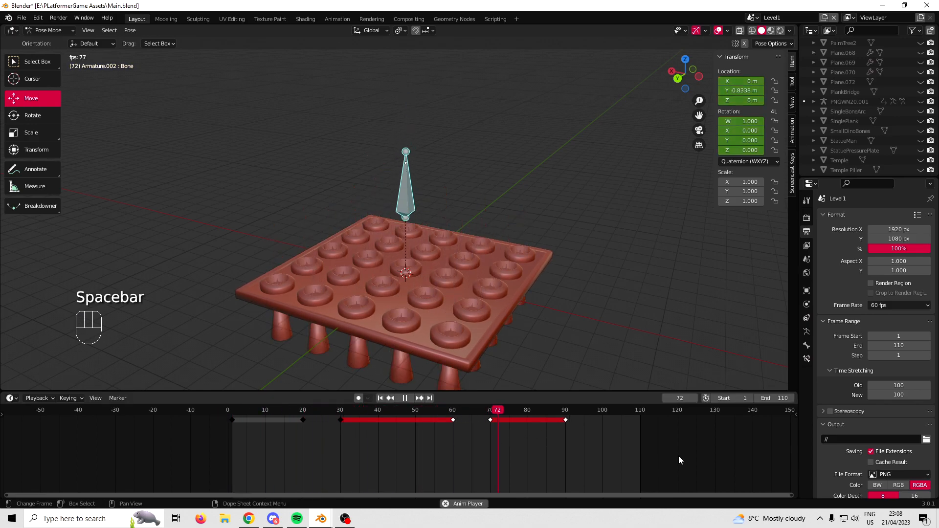
key("g")
left_click(600, 453)
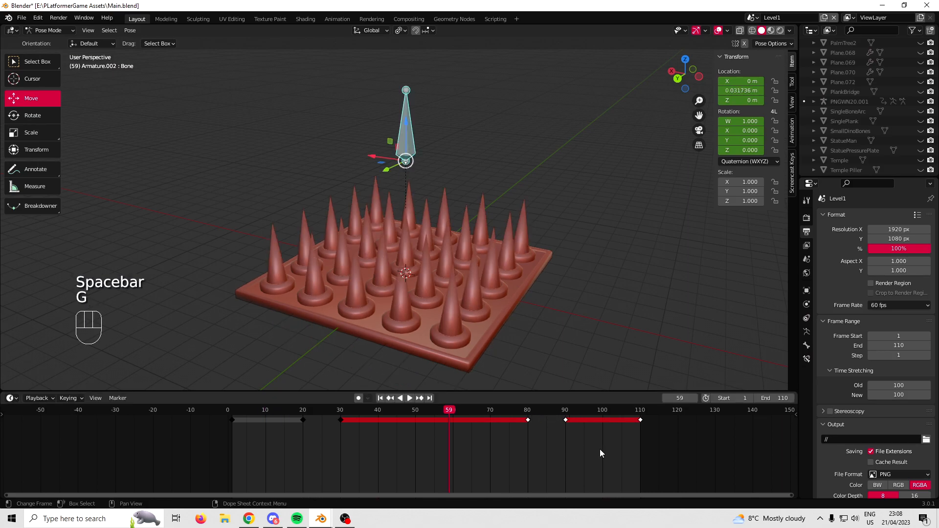
key("space")
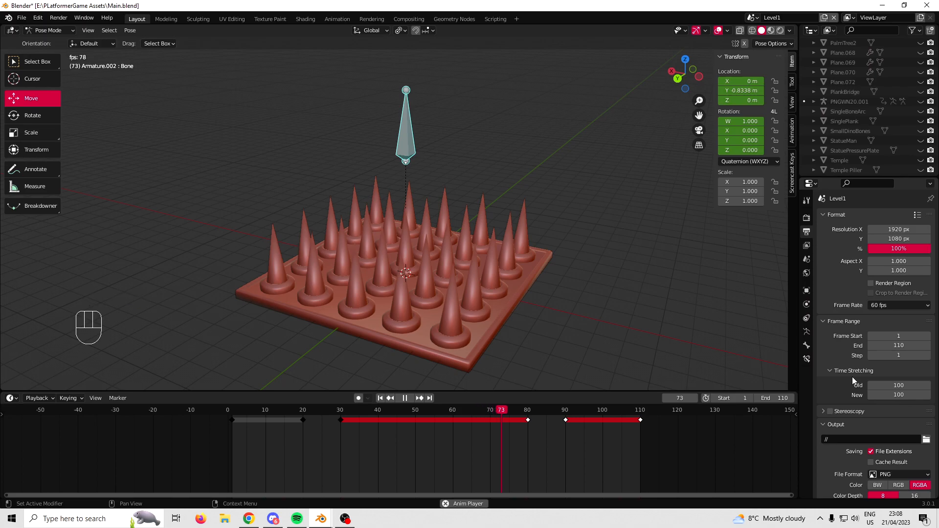
scroll(584, 282, "up", 1)
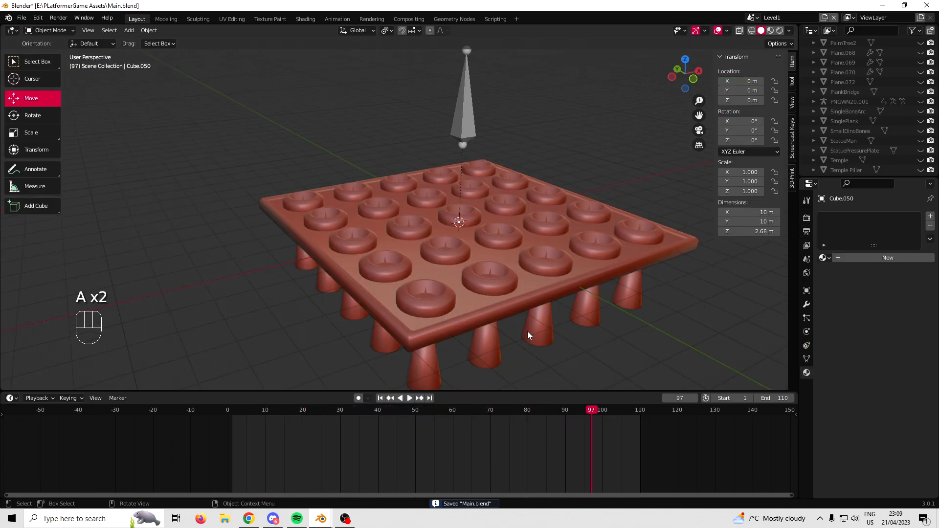
Give the spike trap mesh a new material with a dark brown base color, about H 0.040, S 0.884, V 0.173
left_click(869, 259)
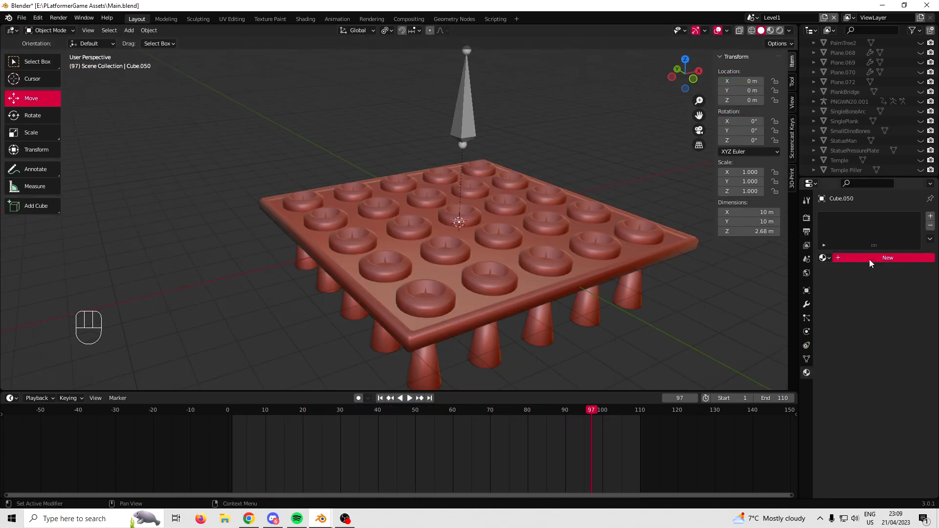
left_click(888, 362)
left_click_drag(915, 233, 913, 262)
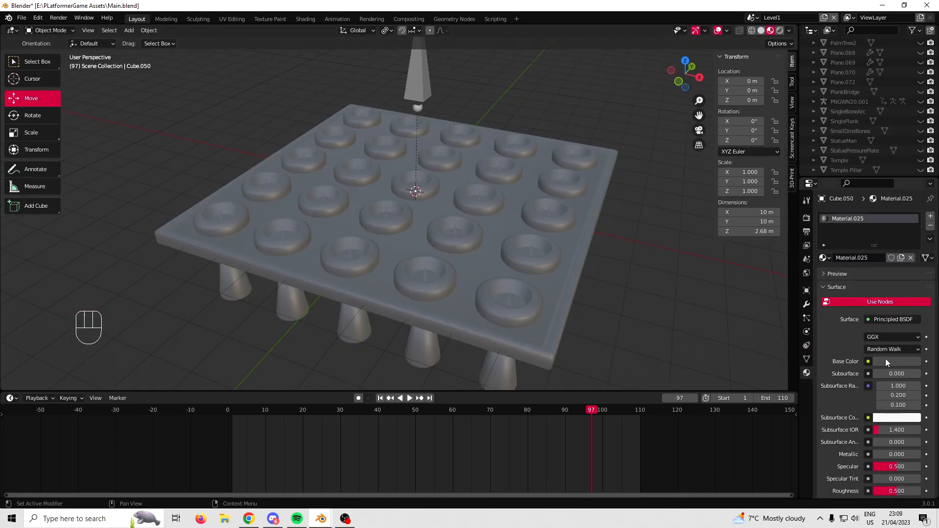
left_click(885, 360)
mouse_move(872, 268)
left_mouse_down()
mouse_move(850, 277)
mouse_move(912, 259)
left_mouse_up()
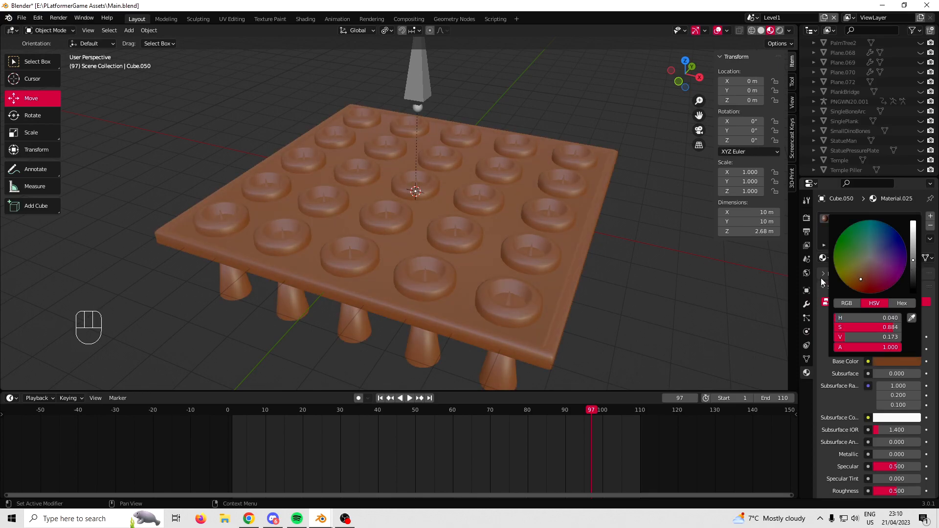
Add a second material slot with a new material to the spike trap mesh
left_click(932, 218)
middle_click_drag(412, 295, 336, 333)
left_click(448, 269)
Select all the ring-shaped cylinders around the spikes in the trap mesh and assign the second material to them
key("Tab")
key("a")
key("a")
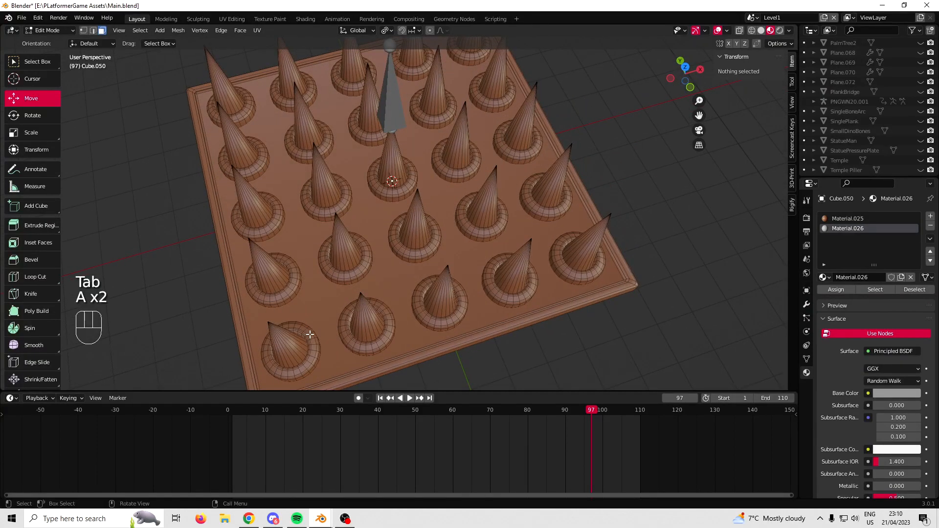
key("l")
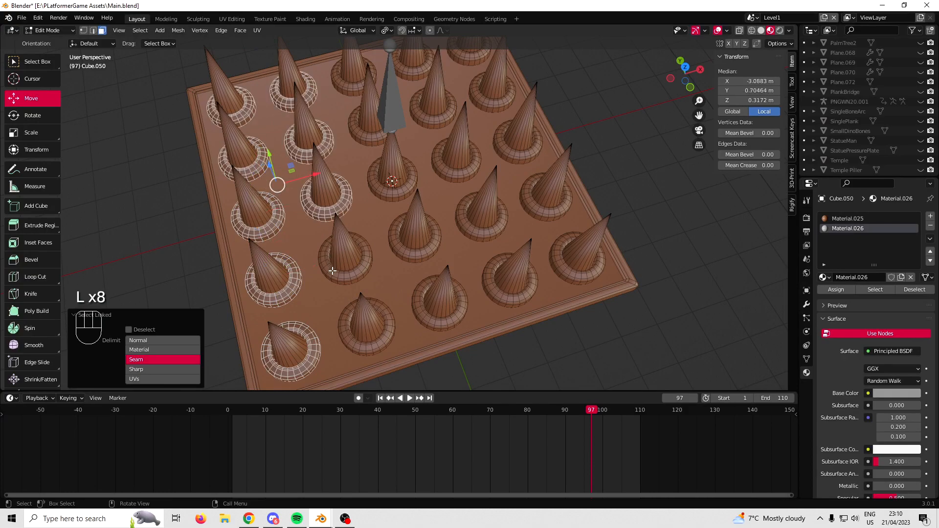
key("l")
key("l")
key("l")
key("l")
key("l")
key("l")
key("l")
key("l")
key("l")
key("l")
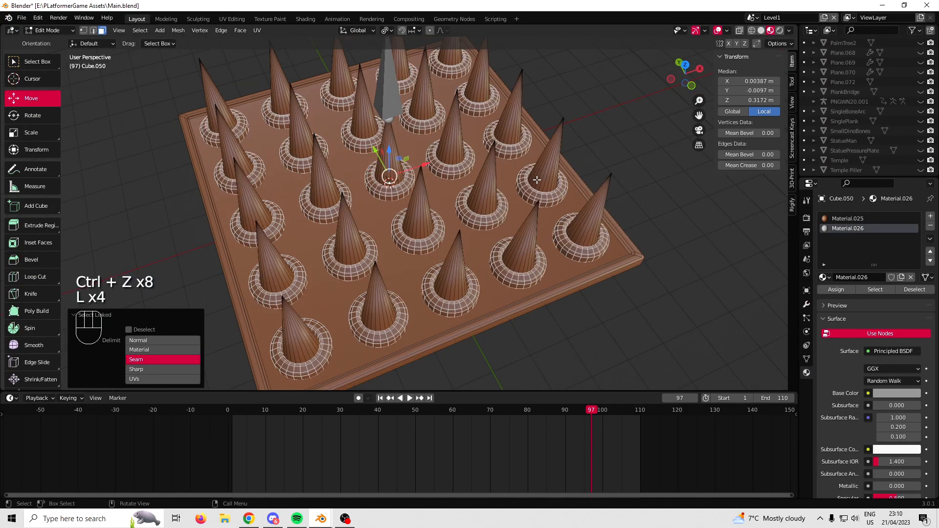
middle_click_drag(543, 176, 540, 160)
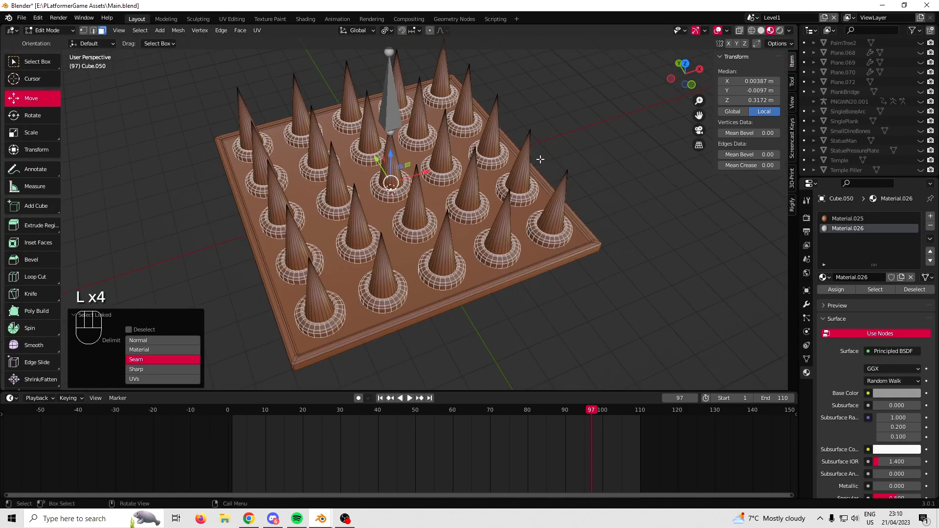
scroll(562, 144, "up", 2)
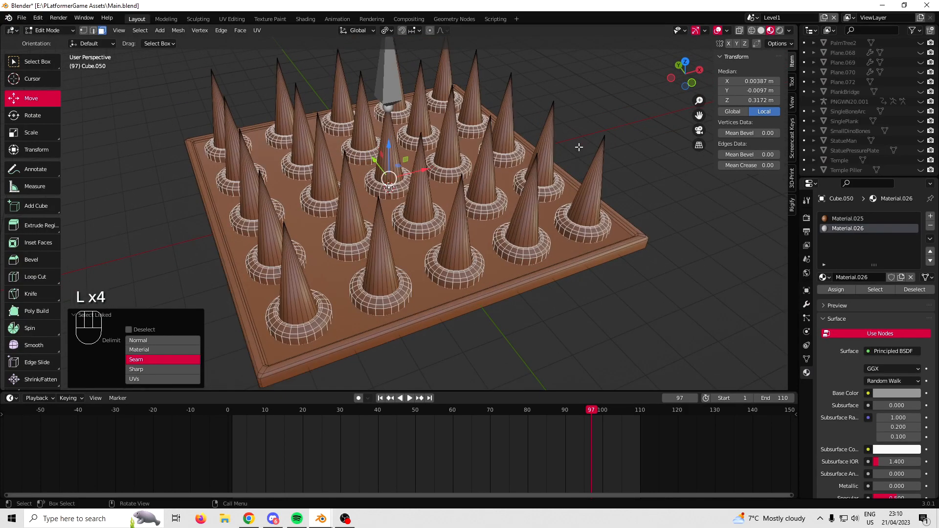
left_click(836, 289)
middle_click_drag(557, 298, 594, 306)
key("a")
key("a")
Select all the cone spikes, add a third material with a near-black base color, and assign it to them
middle_click_drag(520, 273, 290, 235)
key("l")
key("l")
key("l")
key("l")
key("l")
key("l")
key("l")
key("l")
key("l")
key("l")
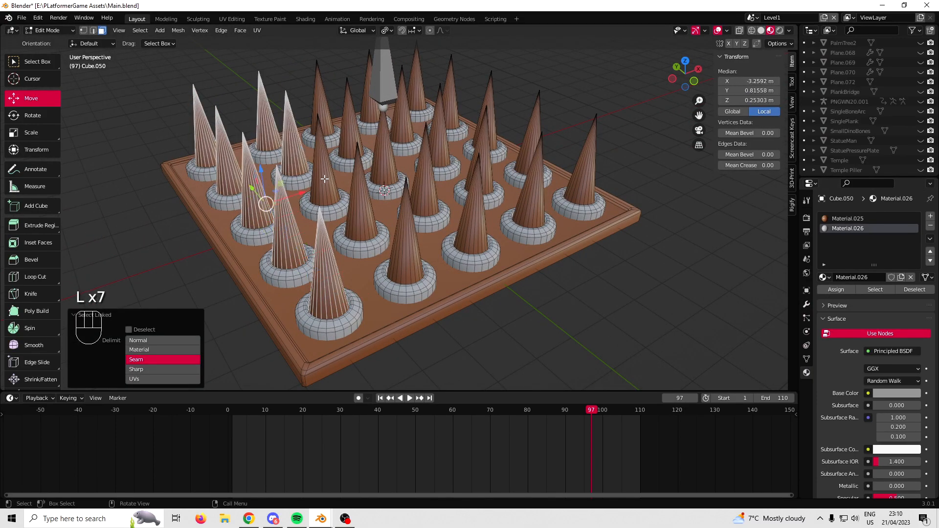
key("ctrl+z")
key("l")
key("l")
key("l")
key("l")
key("l")
key("l")
key("l")
key("l")
key("l")
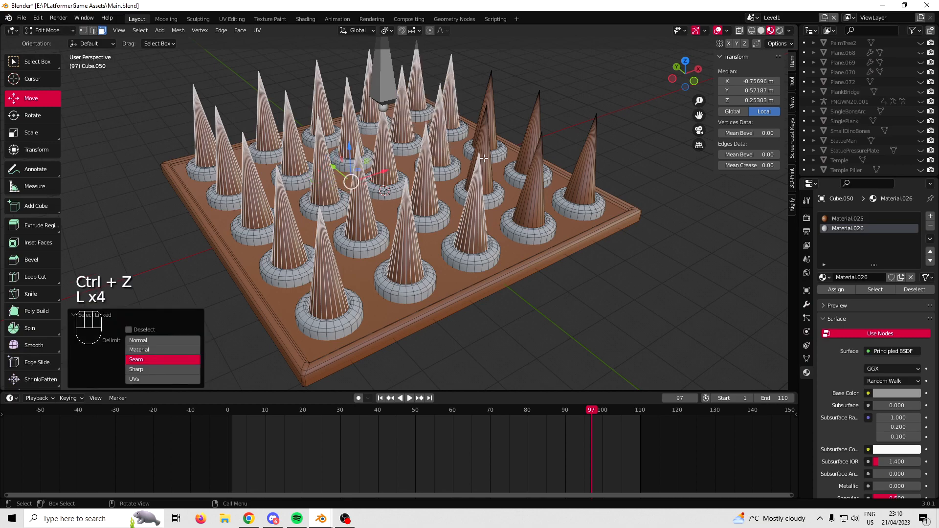
left_click(930, 215)
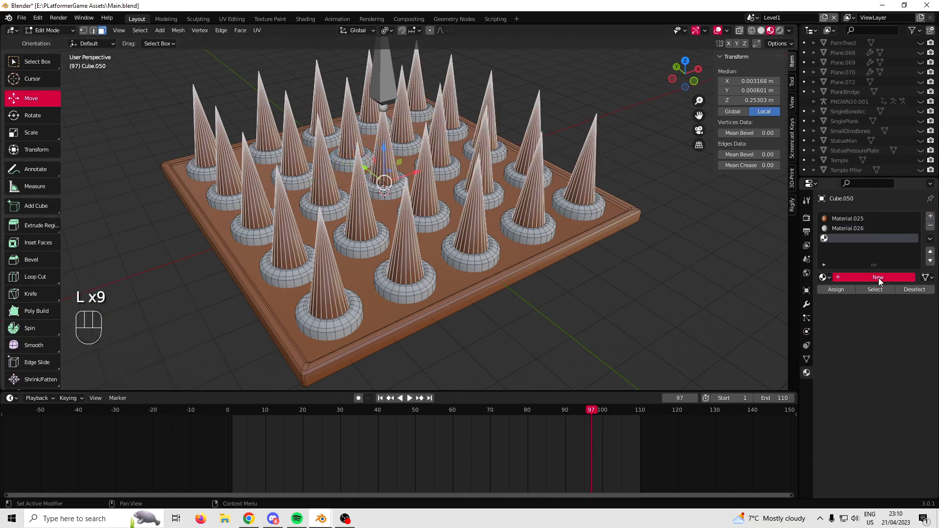
left_click(878, 278)
left_click(896, 393)
left_click(912, 317)
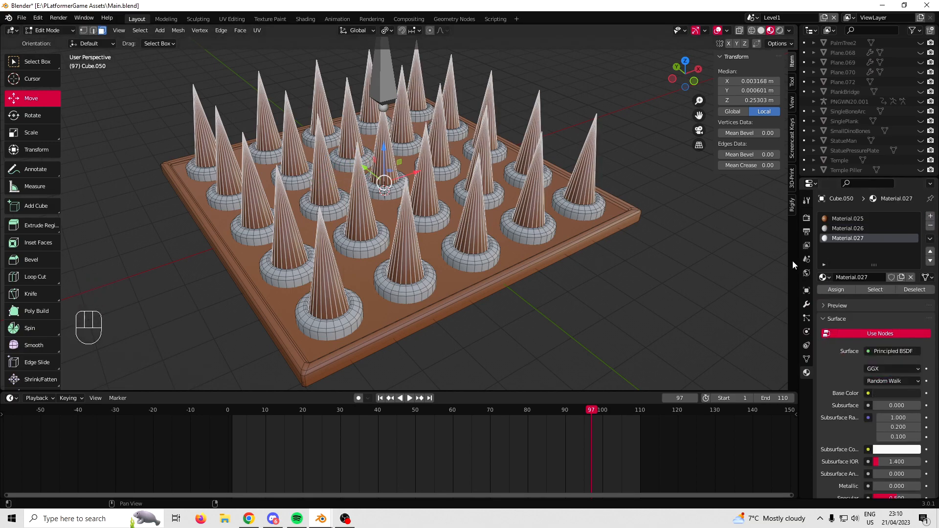
left_click(829, 290)
key("a")
key("a")
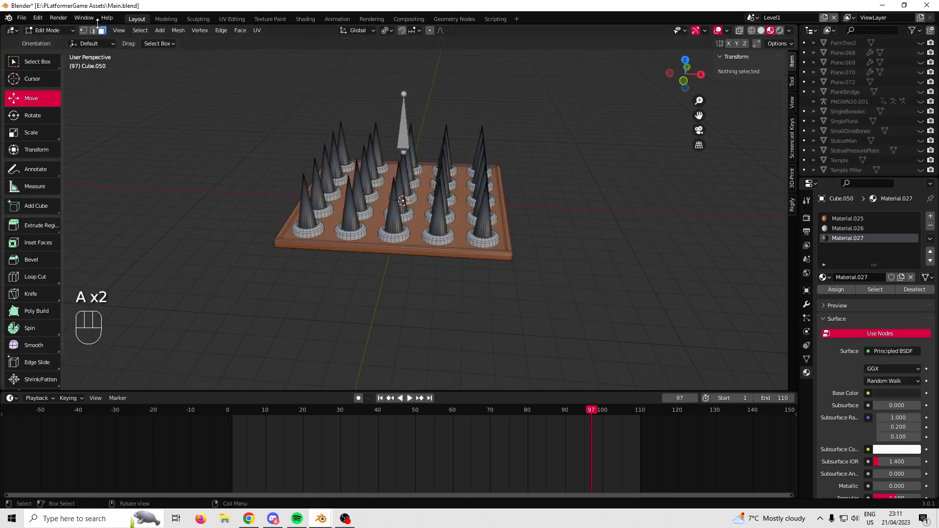
Return to Object Mode and set the Metallic value of the rings' grey material to 0.596
key("Tab")
left_click_drag(905, 434, 904, 434)
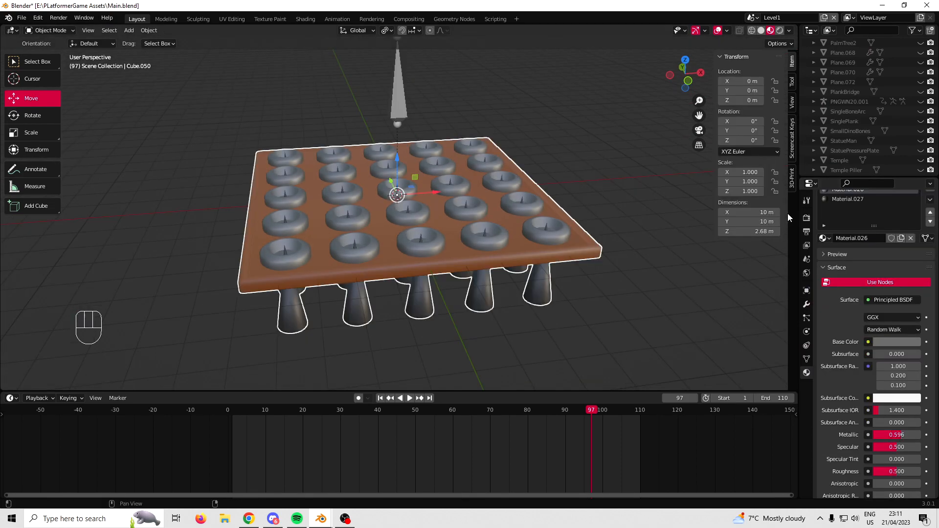
scroll(844, 217, "up", 1)
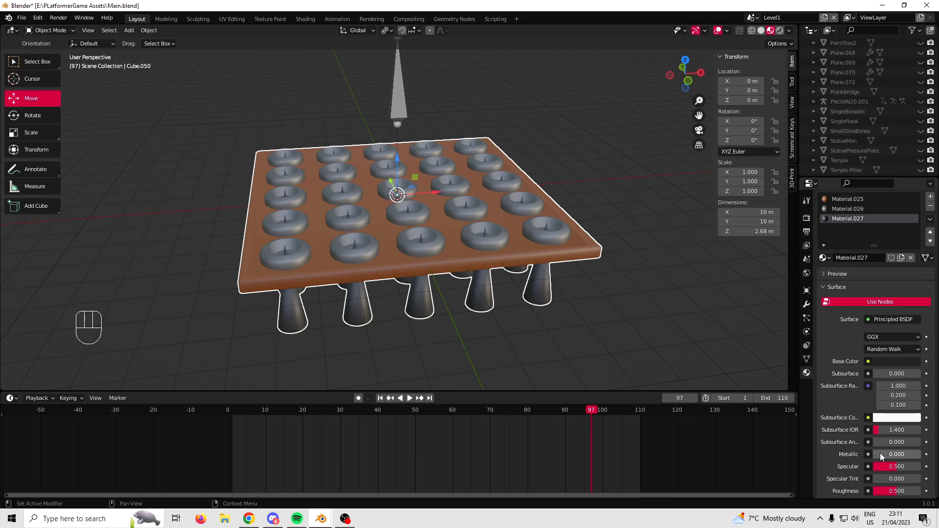
middle_click_drag(320, 326, 352, 323)
Lower the Specular value of the base plate's brown material to about 0.157
left_click(847, 199)
scroll(867, 310, "down", 1)
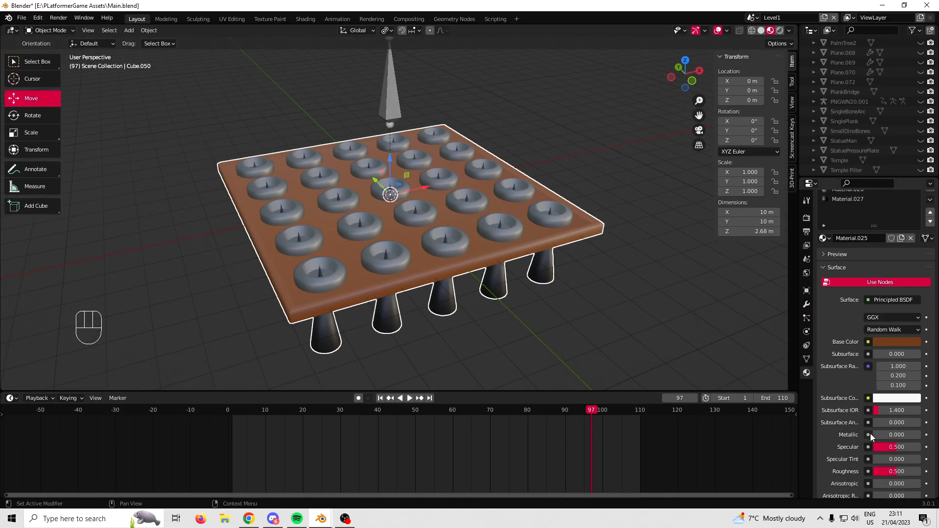
left_click_drag(890, 445, 875, 447)
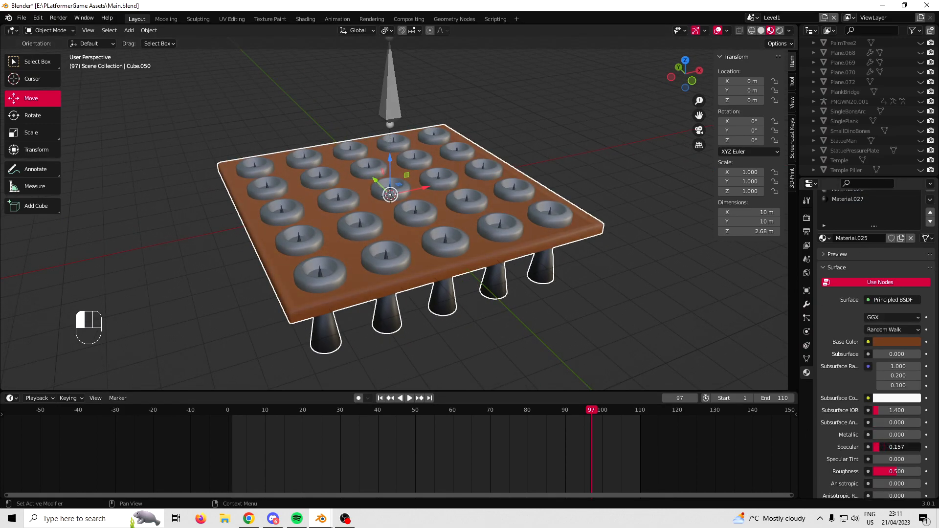
key("a")
key("a")
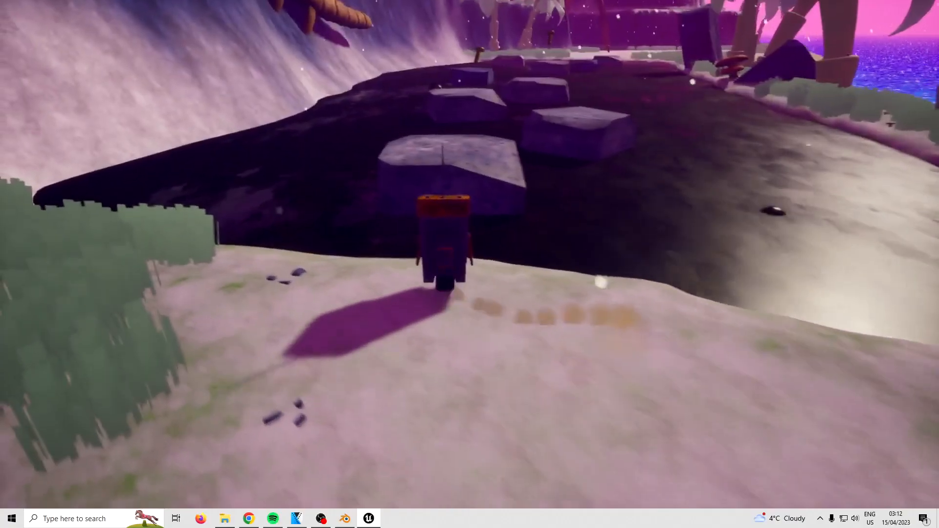
key("w")
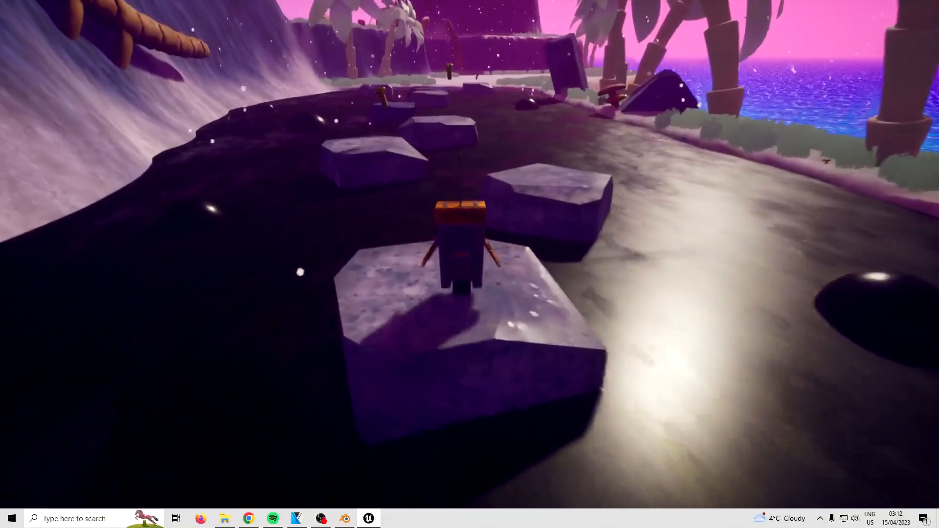
key("w")
key("space")
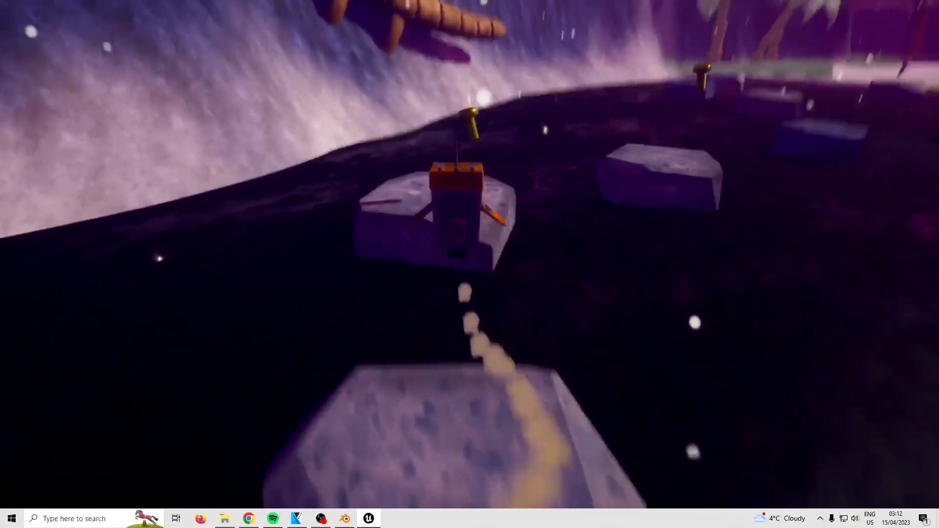
key("w")
key("space")
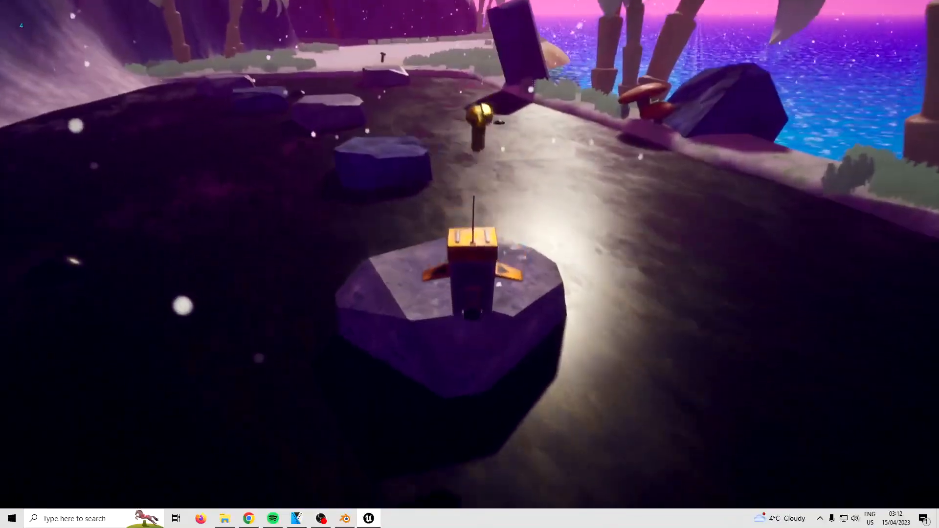
key("w")
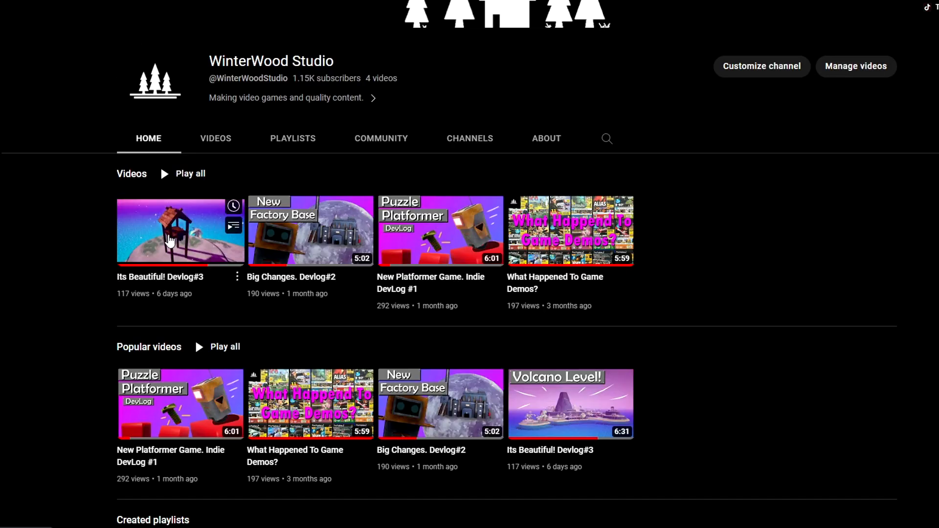